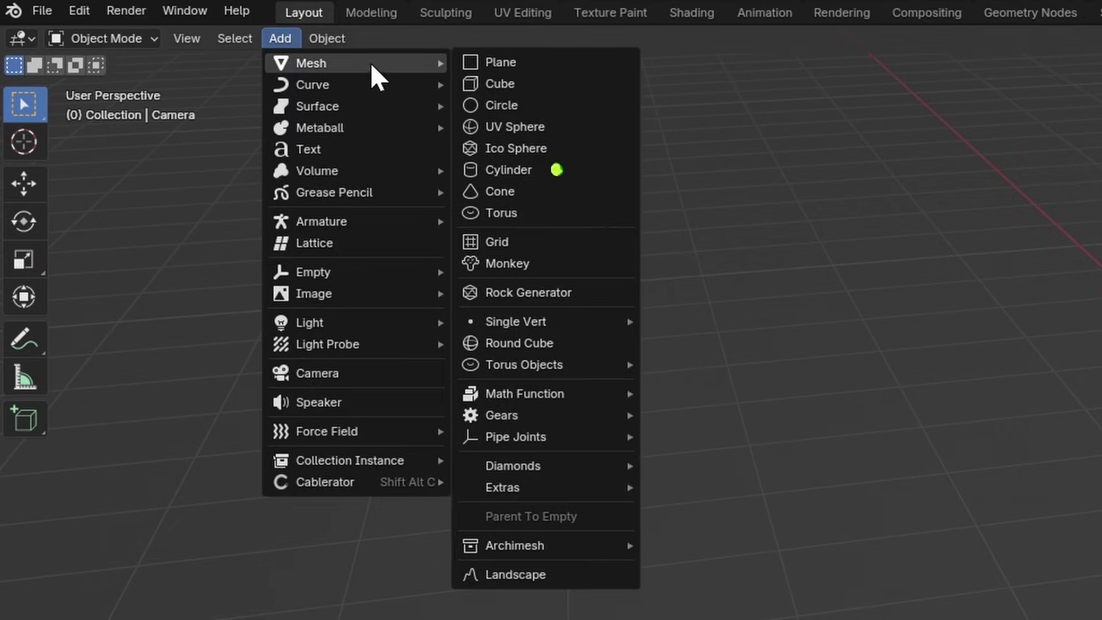
Add a mesh cylinder and start editing its Vertices value in the Add Cylinder panel
left_click(569, 170)
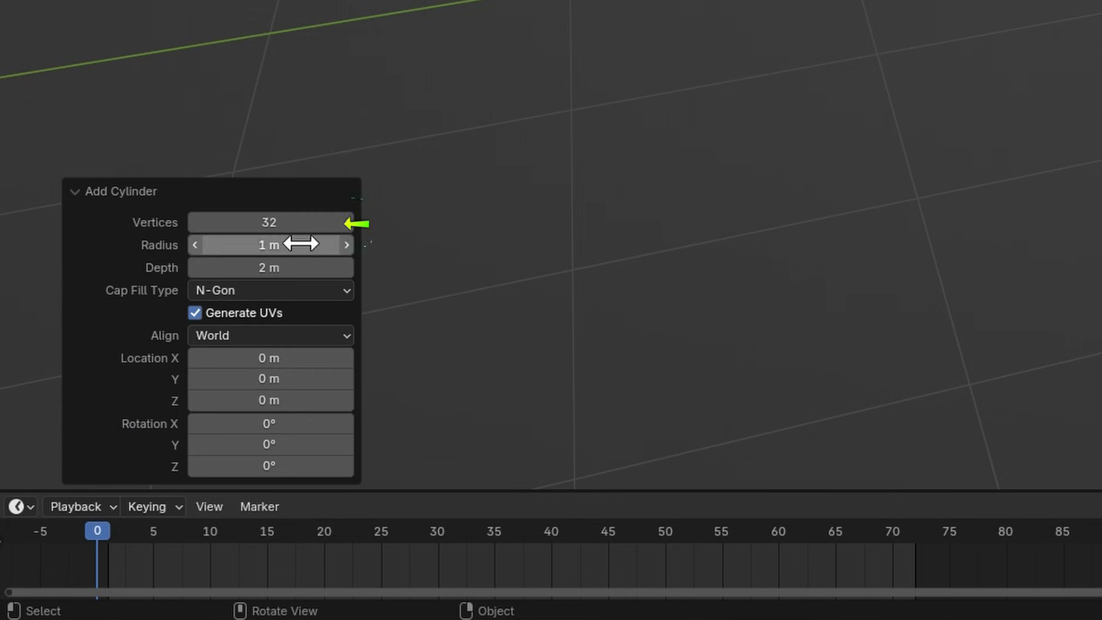
left_click(339, 222)
Set the cylinder to 24 vertices and switch to Edit Mode
type("24")
left_click(136, 38)
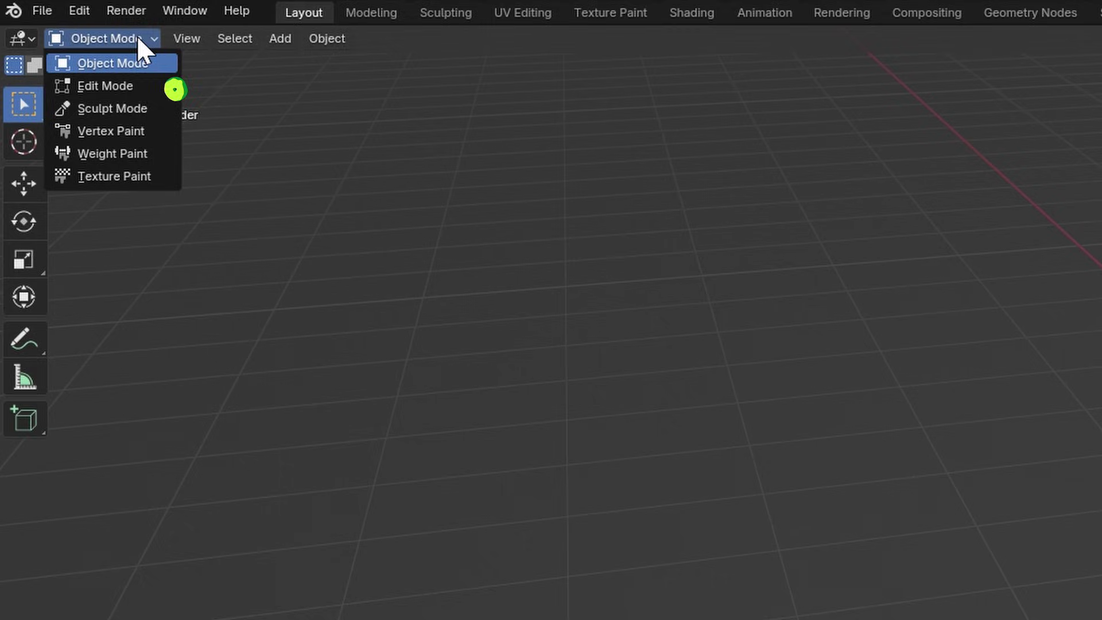
left_click(147, 85)
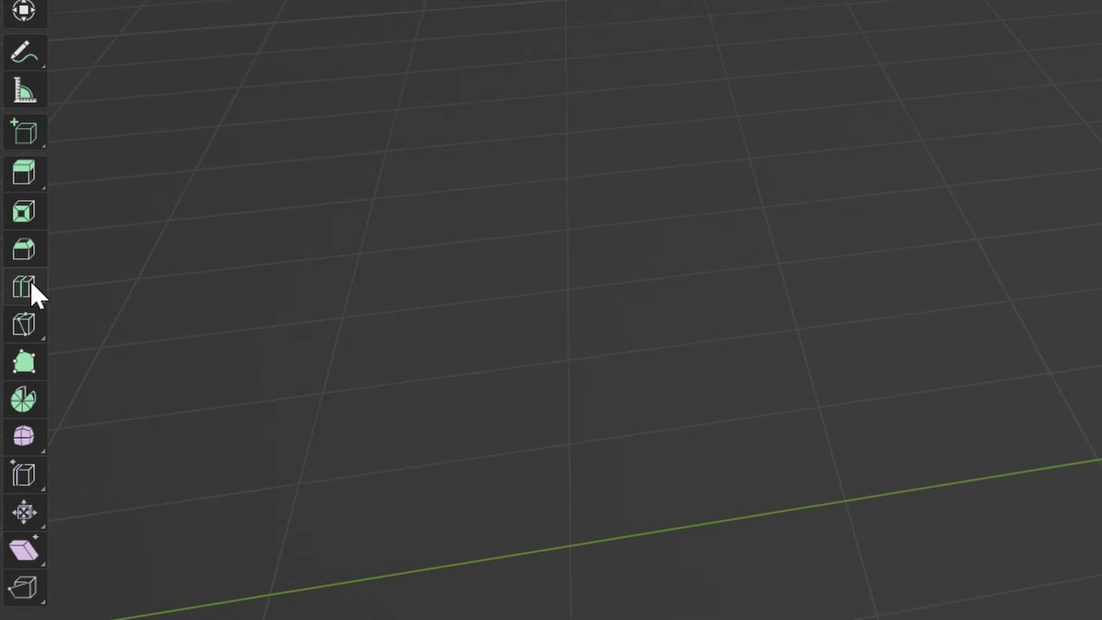
Loop-cut around the cylinder's middle and scale that loop outward into a barrel bulge
left_click(24, 286)
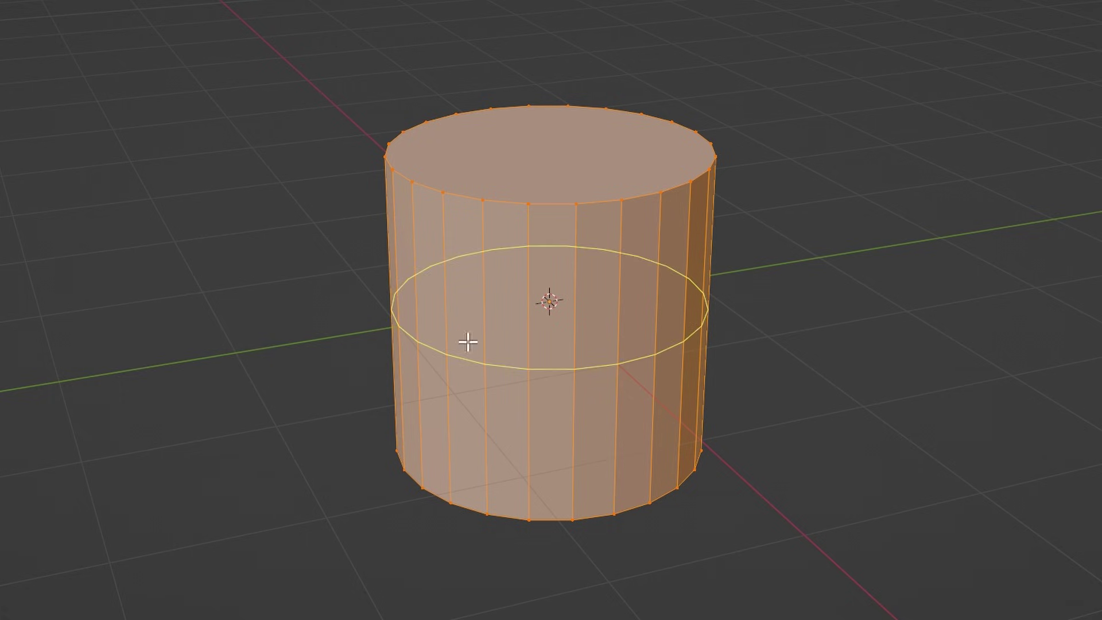
left_click(657, 357)
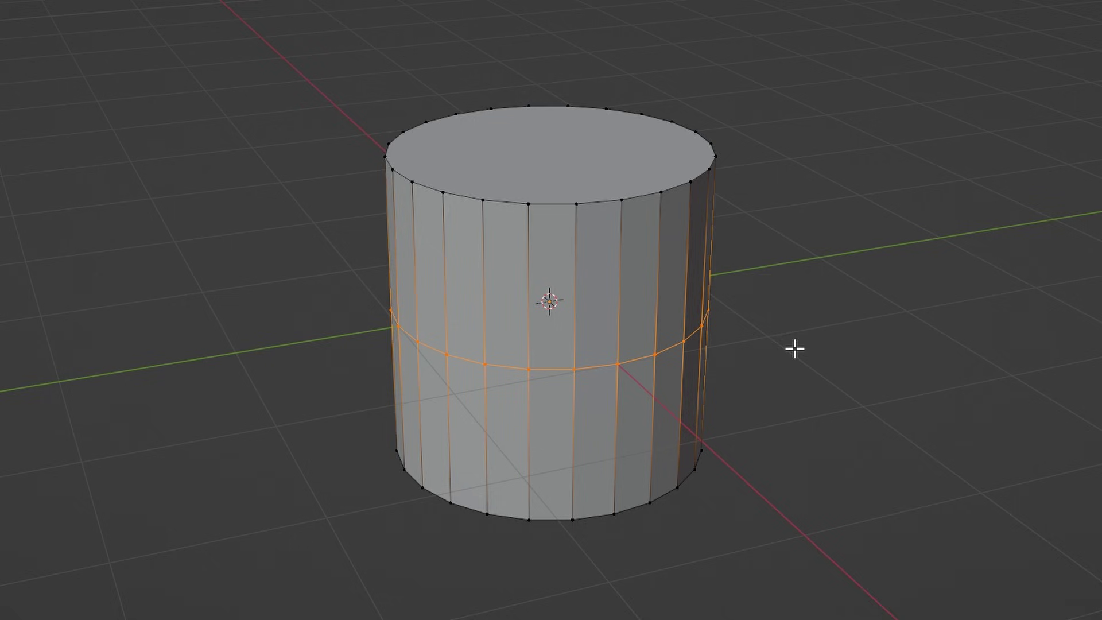
key("s")
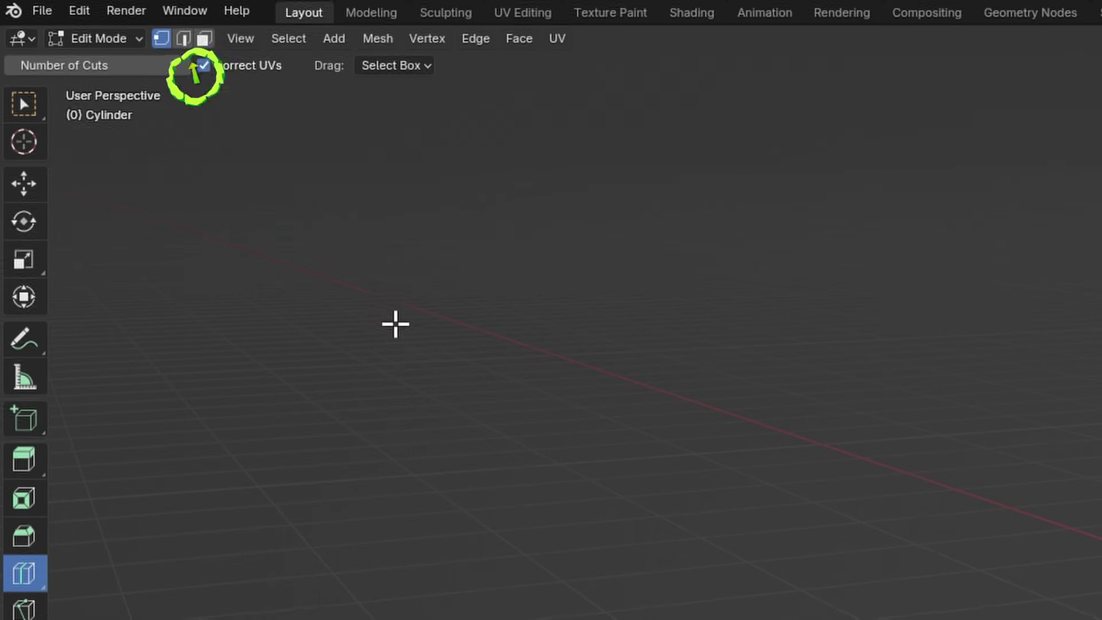
In edge select mode, pick alternating vertical edge loops and scale them outward into ribs
key("2")
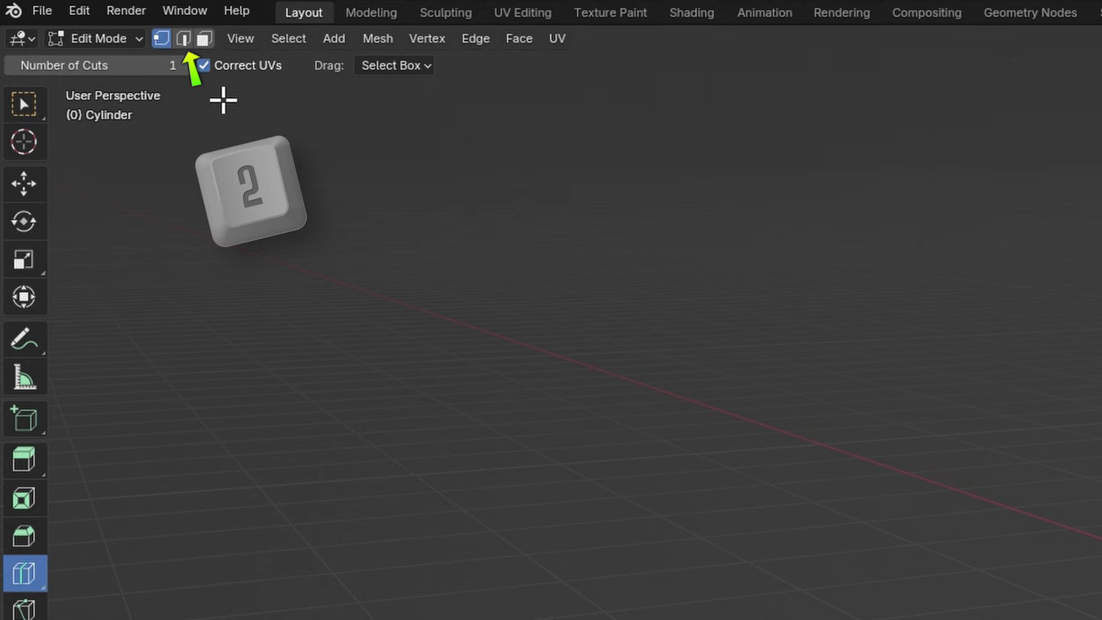
left_click(184, 37)
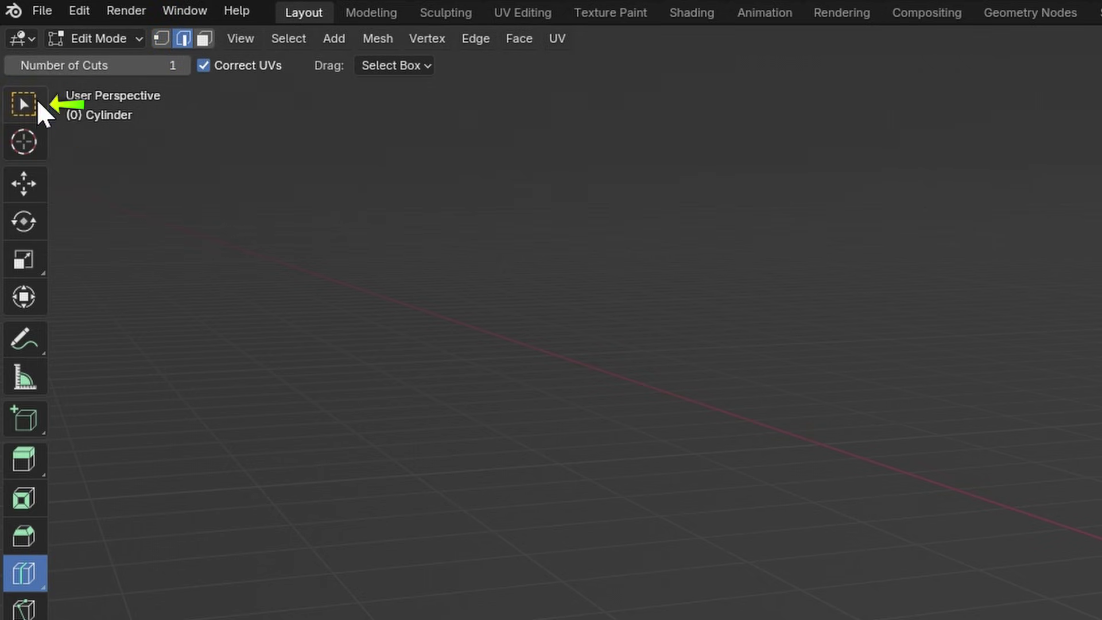
key("w")
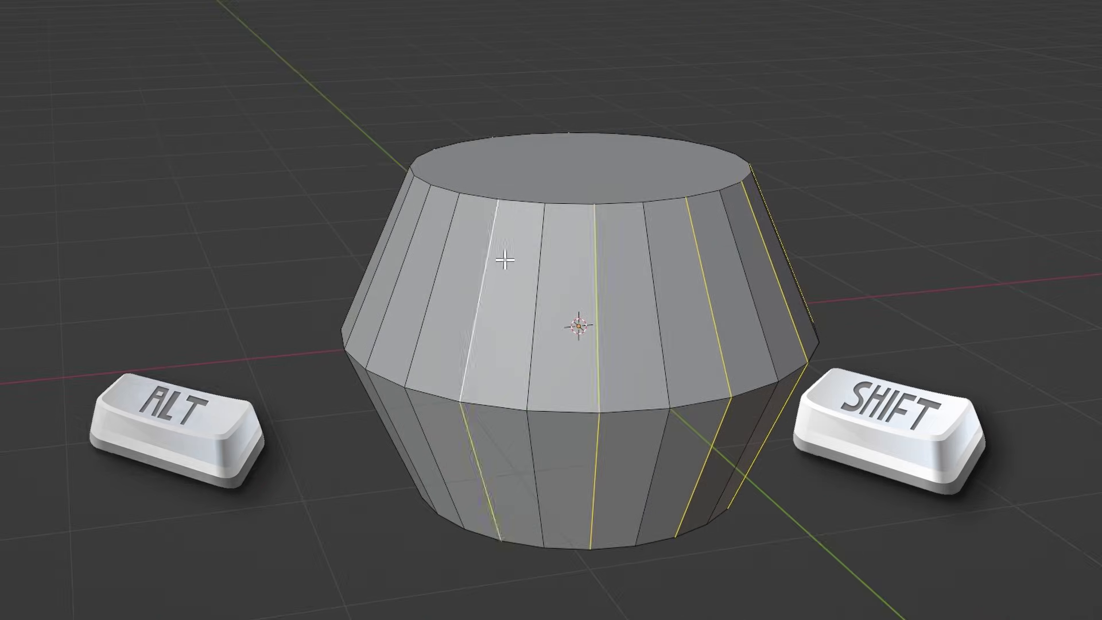
key("s")
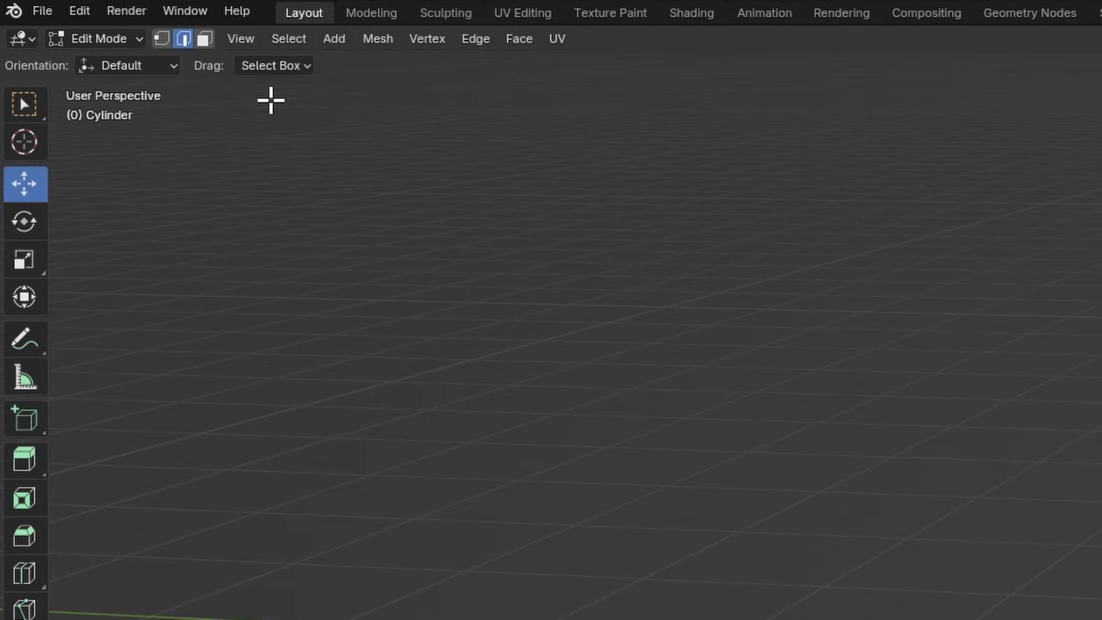
Inset the top face, flatten it along Z, and lower it straight down
key("3")
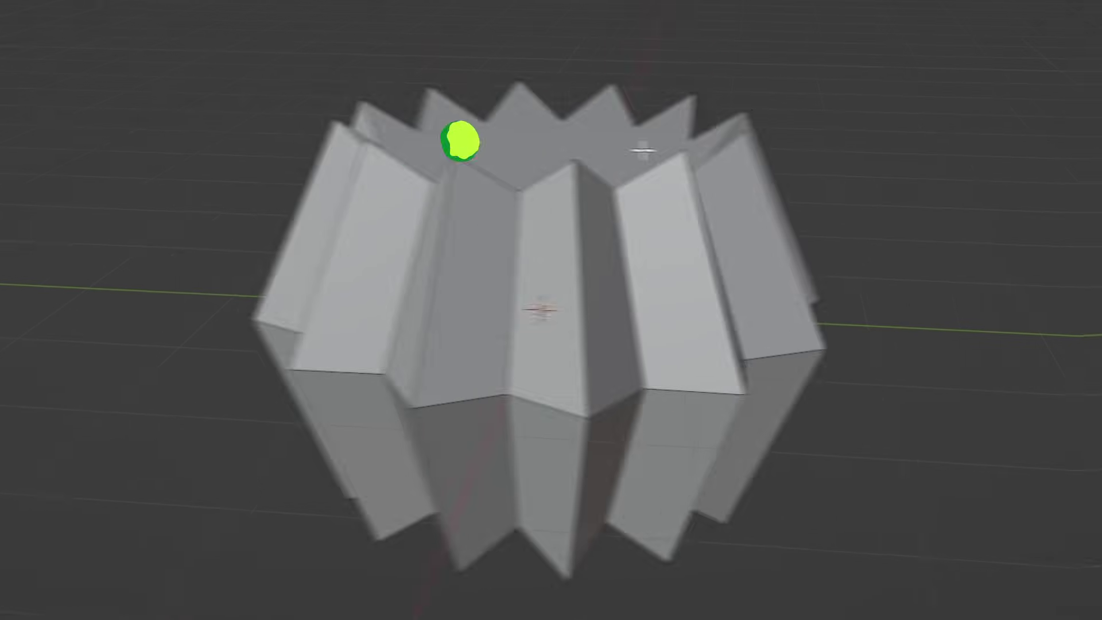
left_click(645, 153)
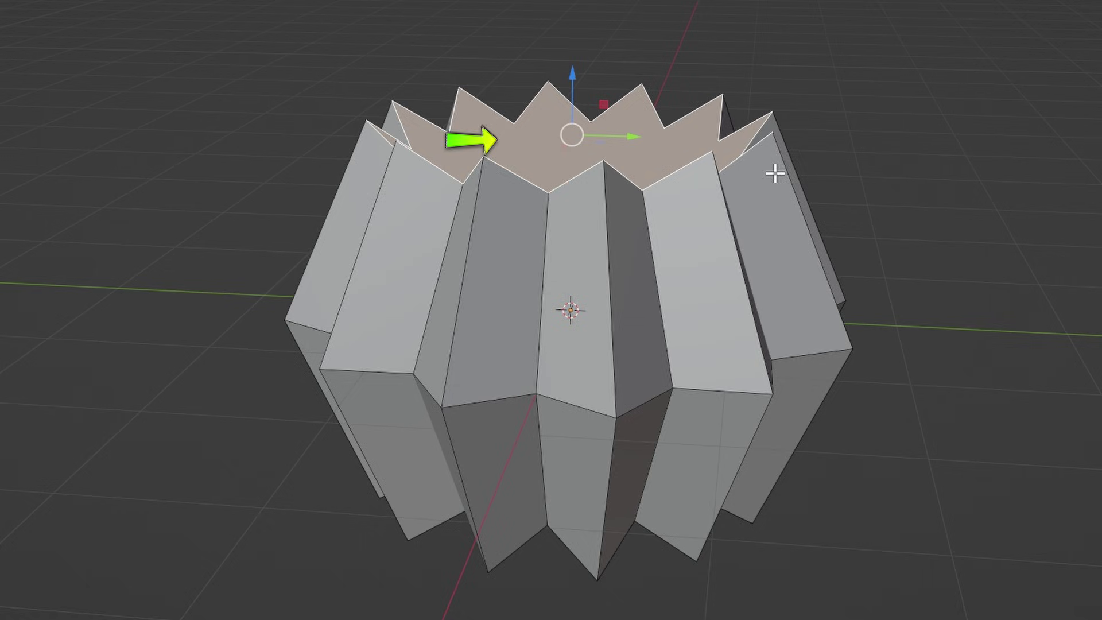
key("i")
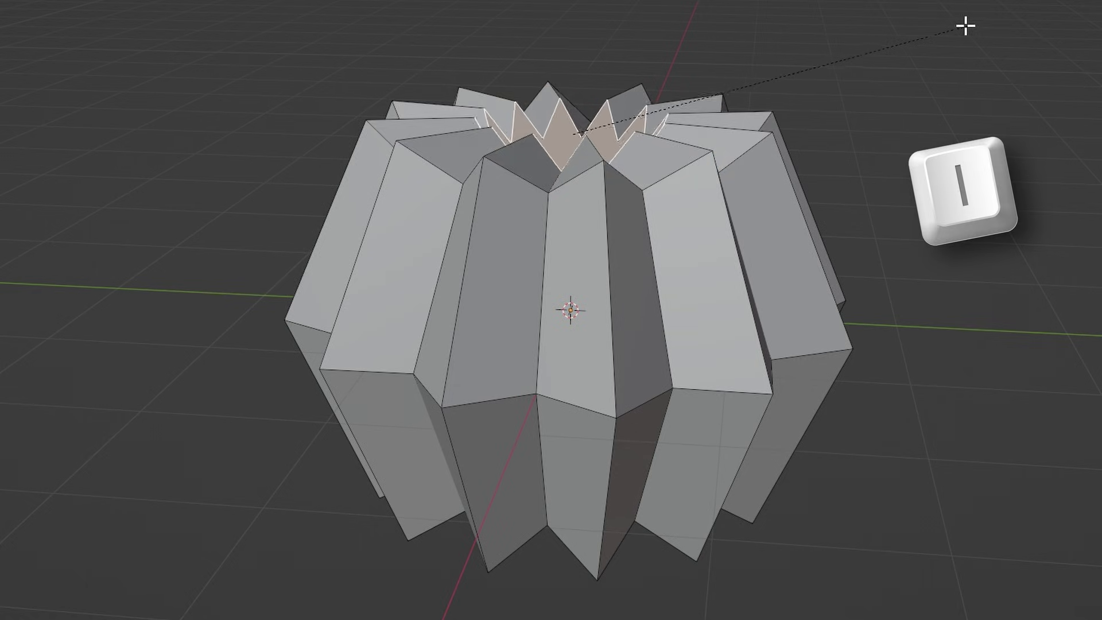
left_click(936, 23)
key("s")
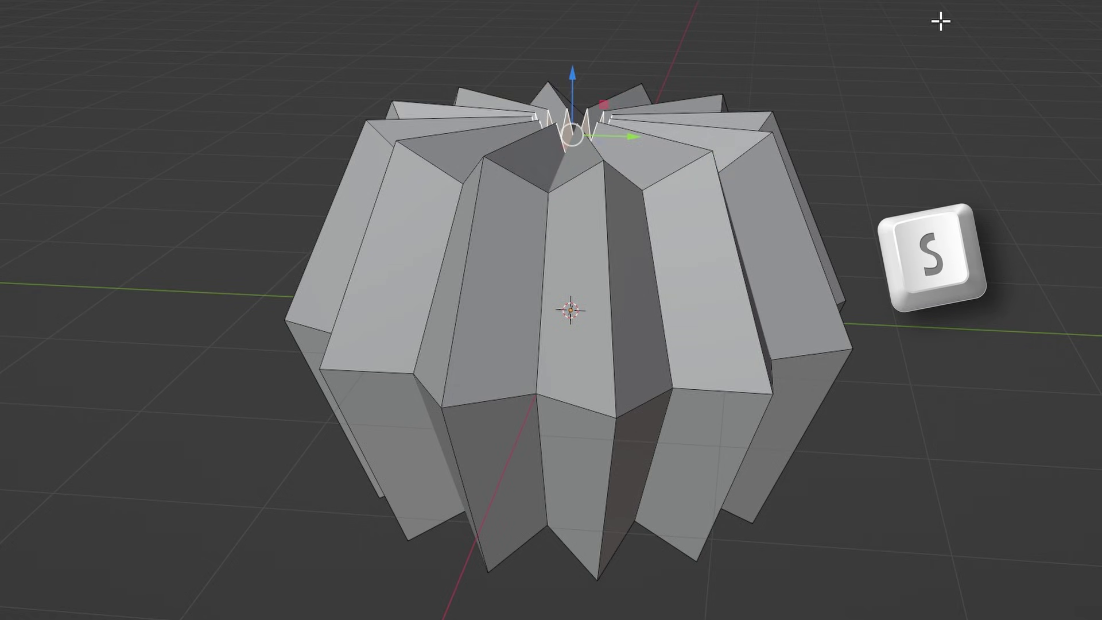
key("z")
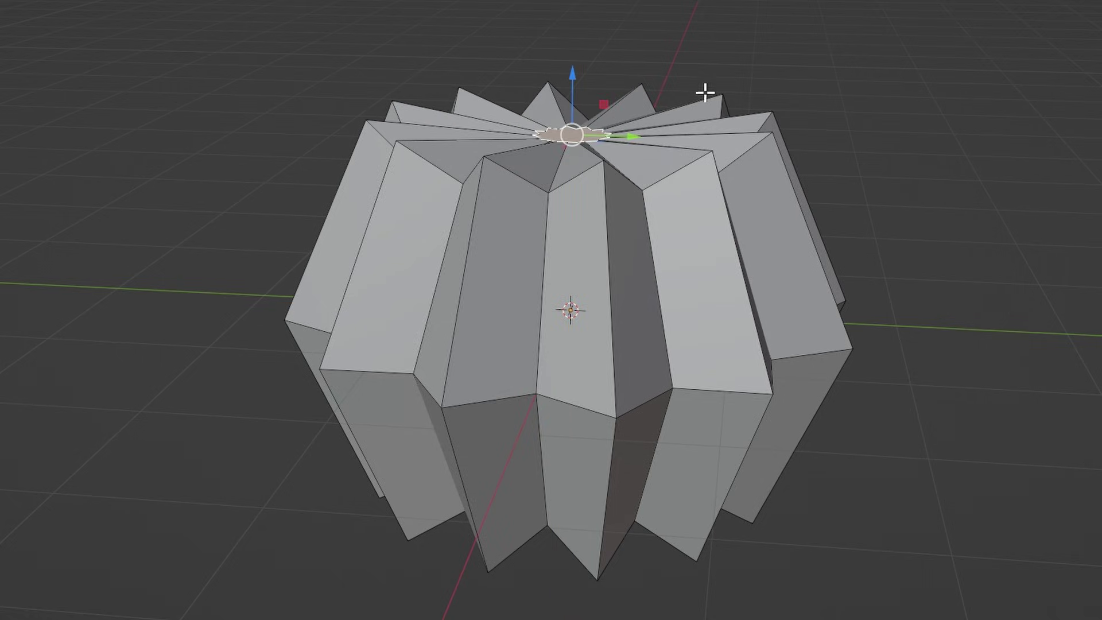
key("g")
key("z")
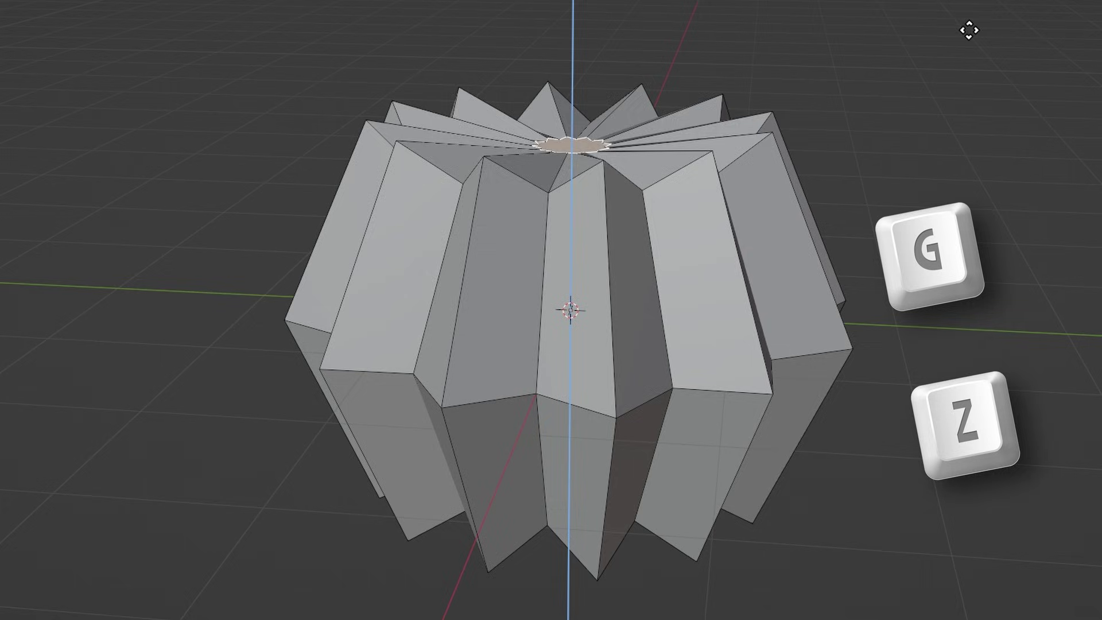
left_click(917, 57)
From underneath, select the bottom star face and shrink it flat along Z
middle_click_drag(917, 57, 660, 344)
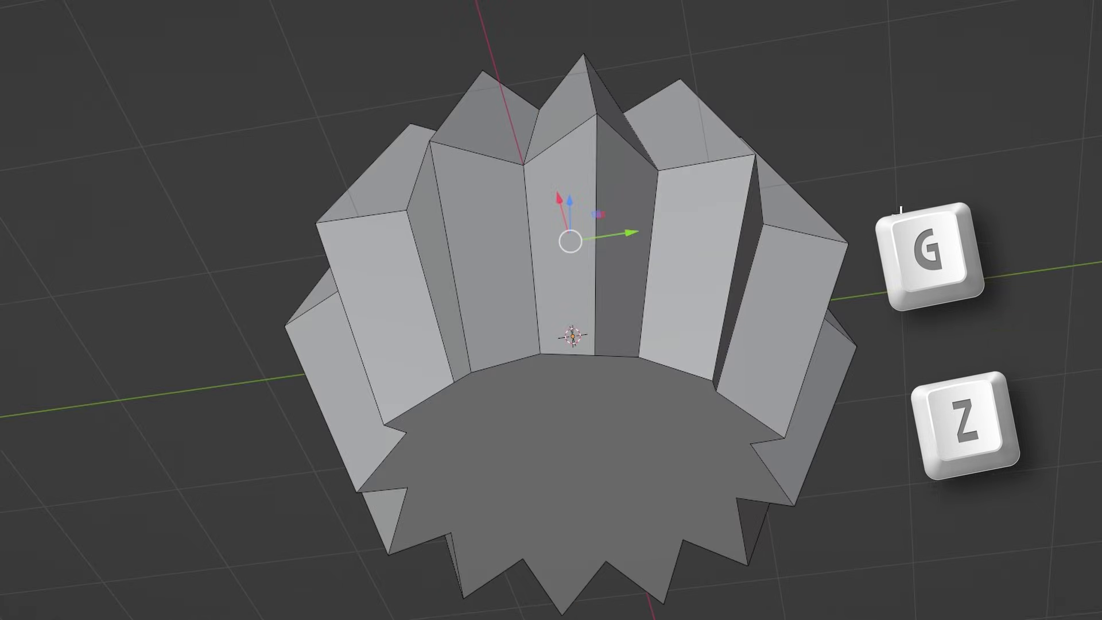
left_click(699, 423)
key("s")
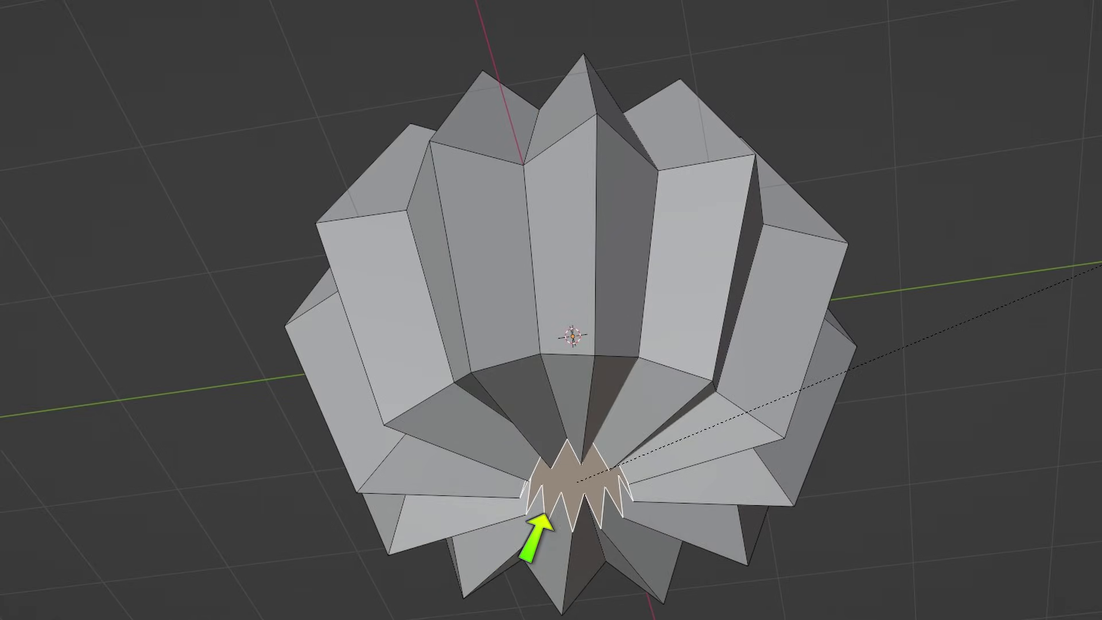
key("z")
left_click(707, 392)
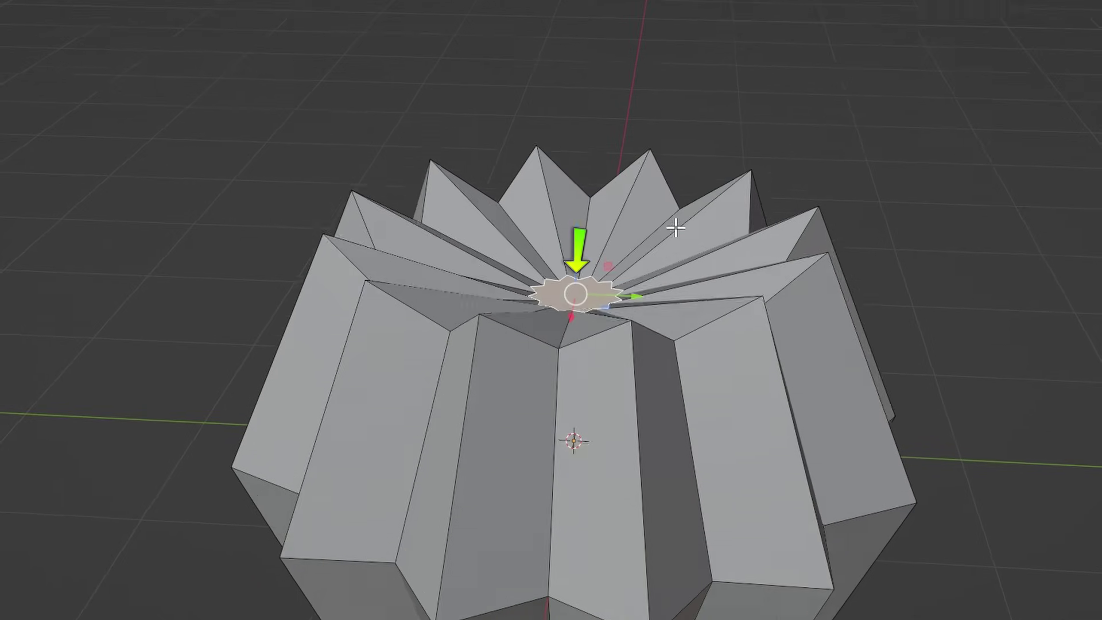
Extrude and shrink the small top face, then extrude further to raise a thin stem
key("e")
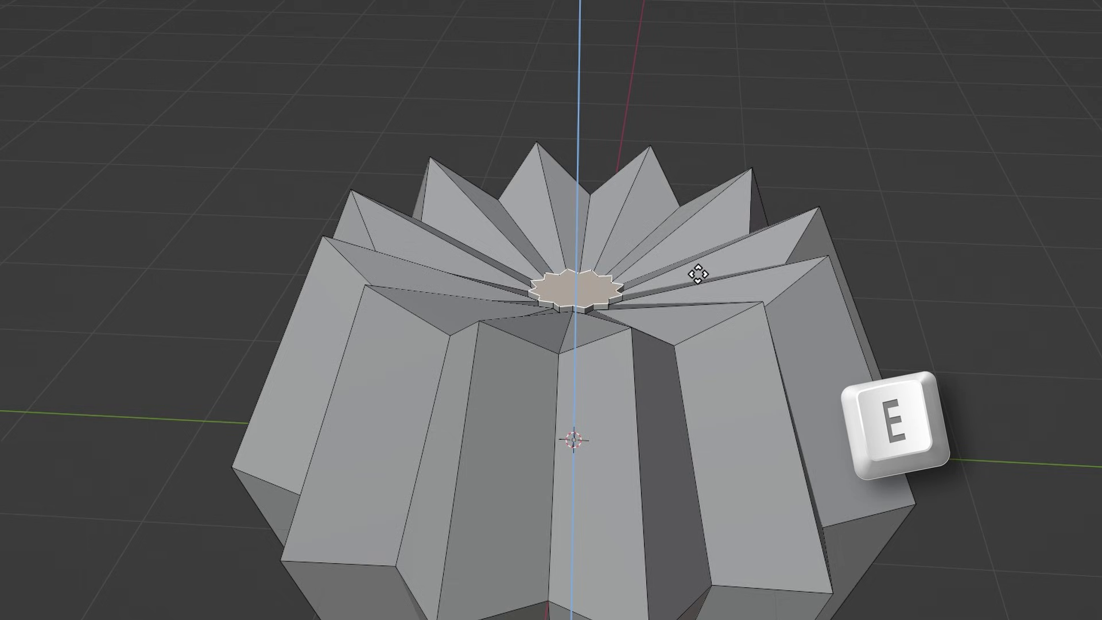
left_click(769, 224)
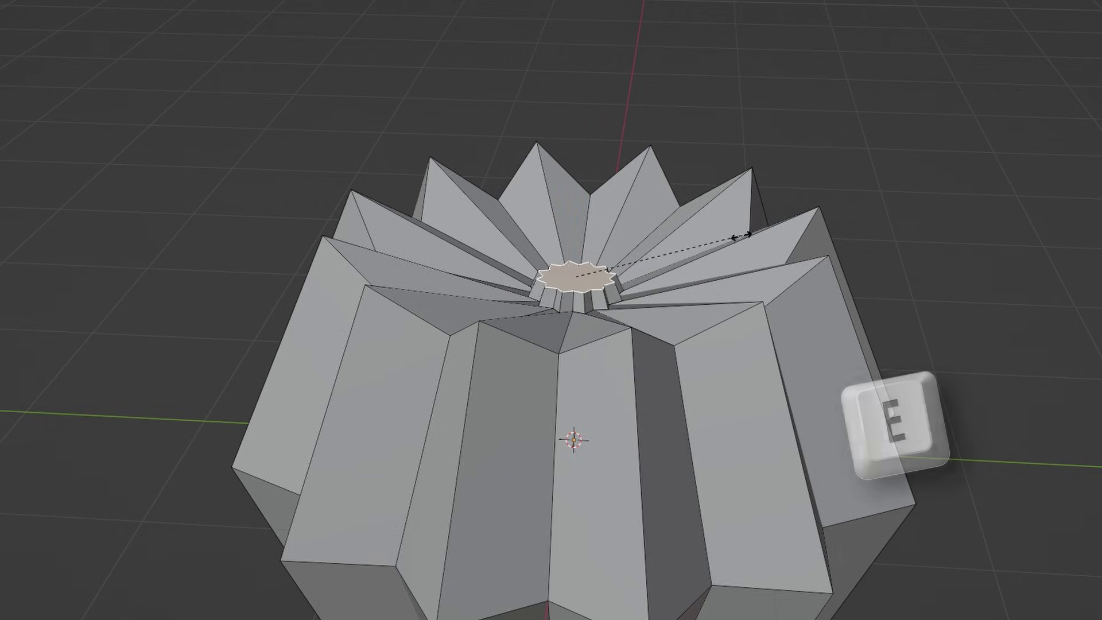
key("s")
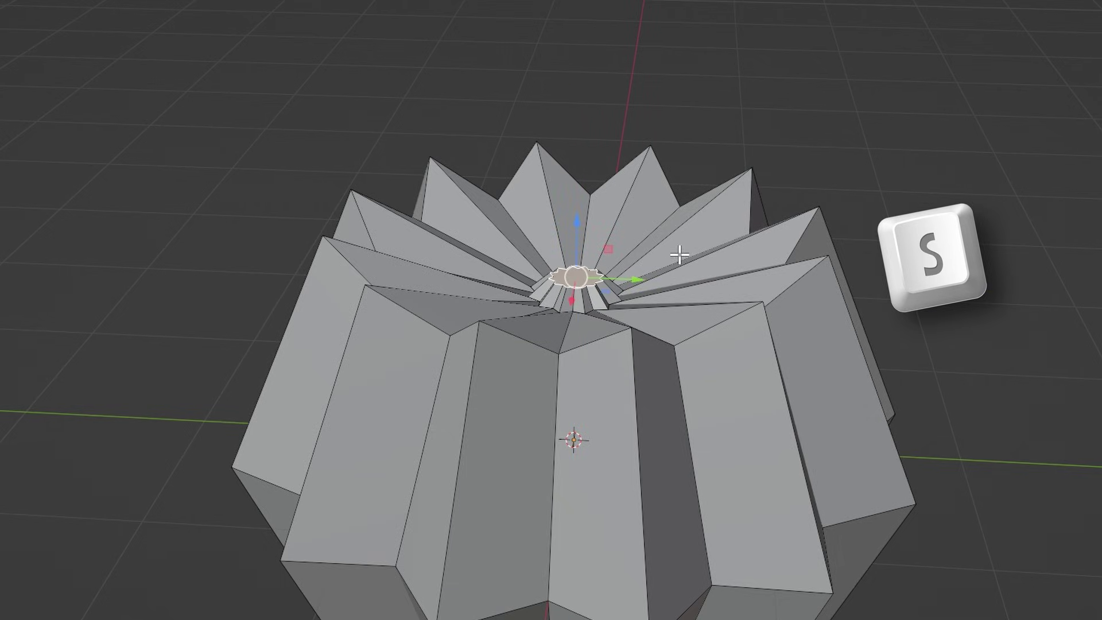
key("e")
left_click(681, 179)
key("e")
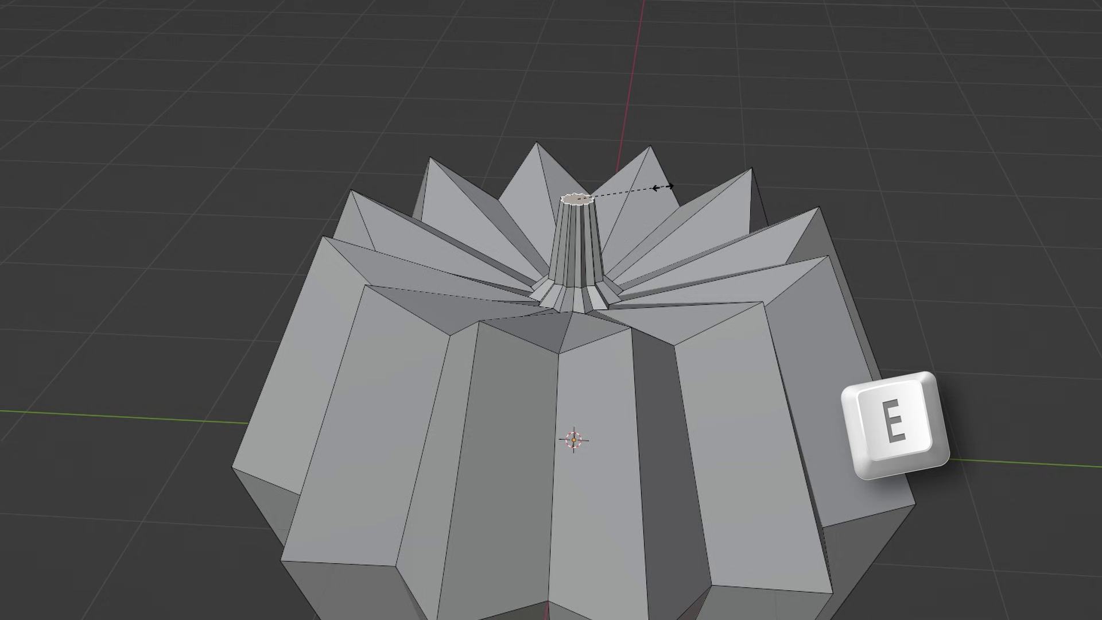
key("s")
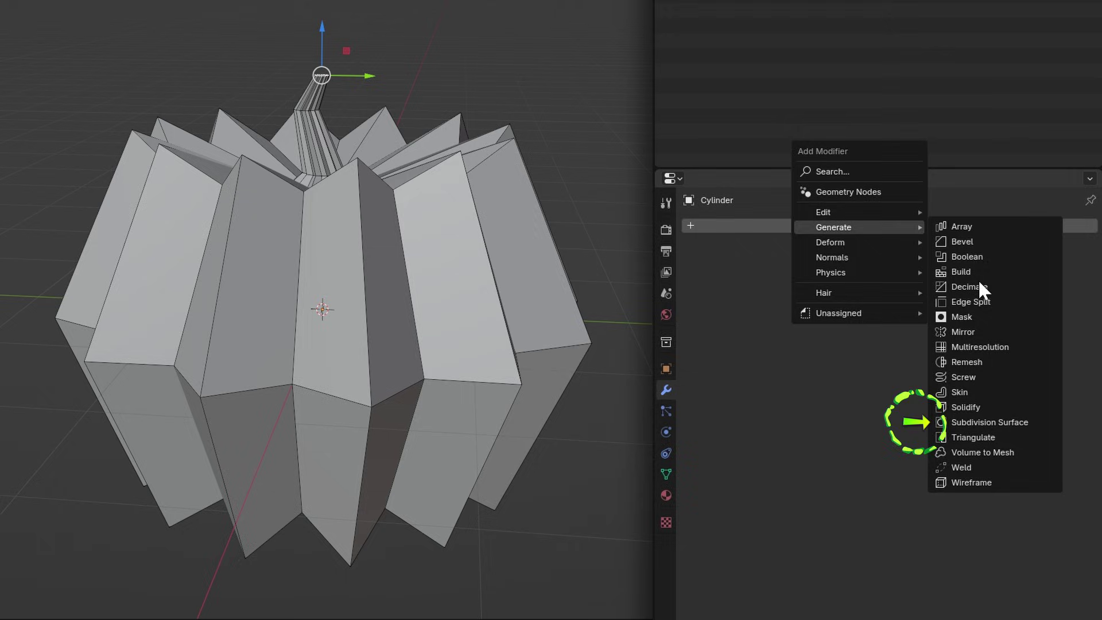
Add a Subdivision Surface modifier with Levels Viewport 2 to the pumpkin
left_click(1026, 422)
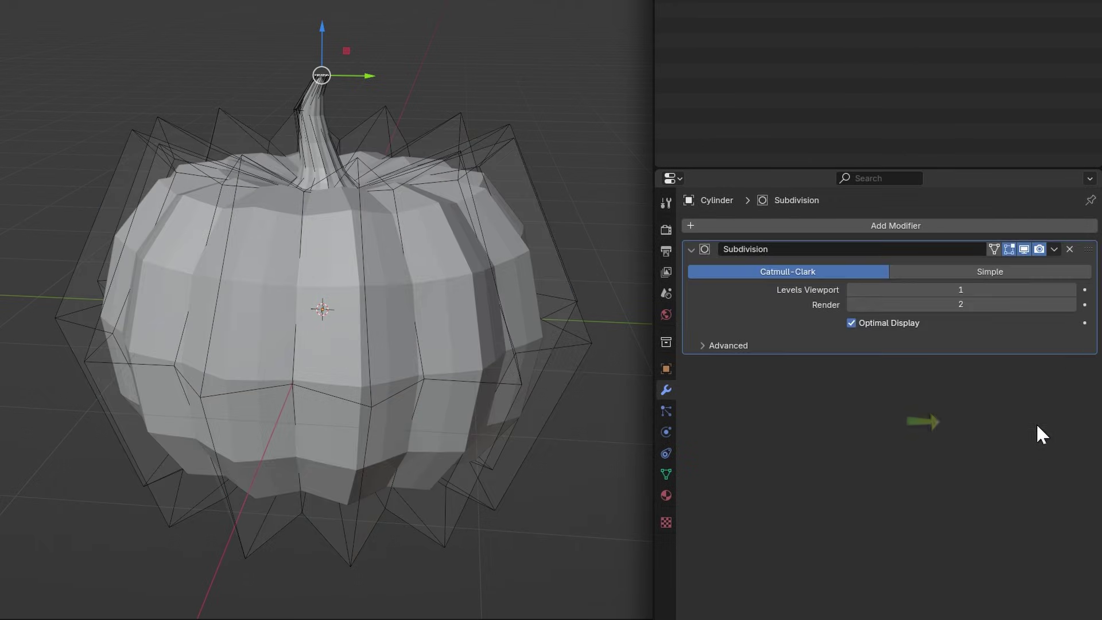
left_click(1076, 289)
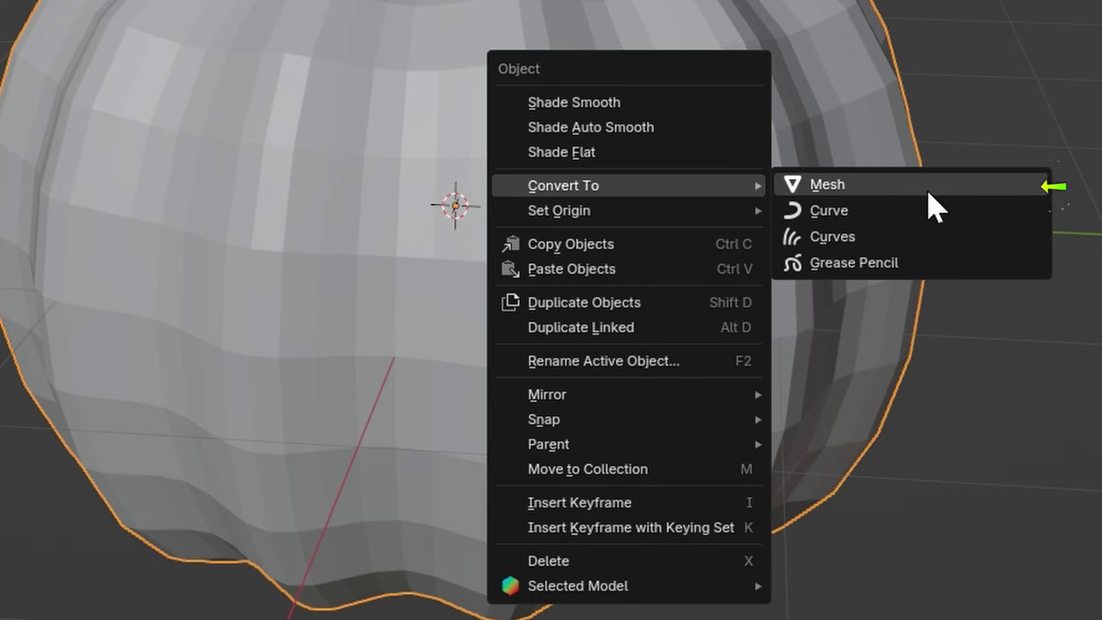
Convert the subdivided pumpkin to a mesh and apply Shade Smooth
left_click(957, 191)
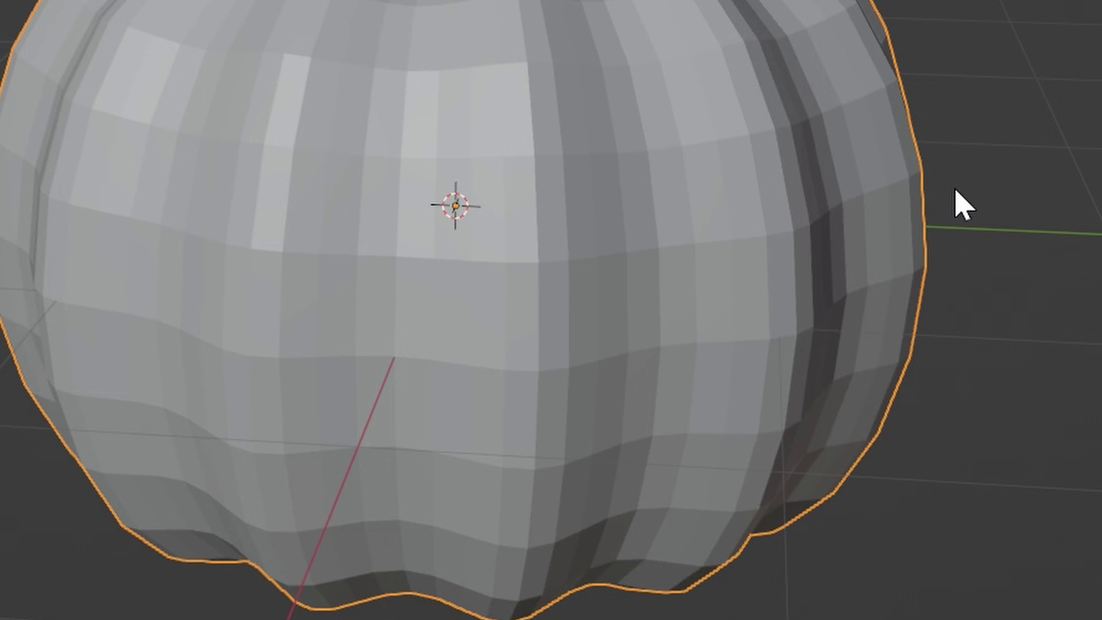
right_click(725, 135)
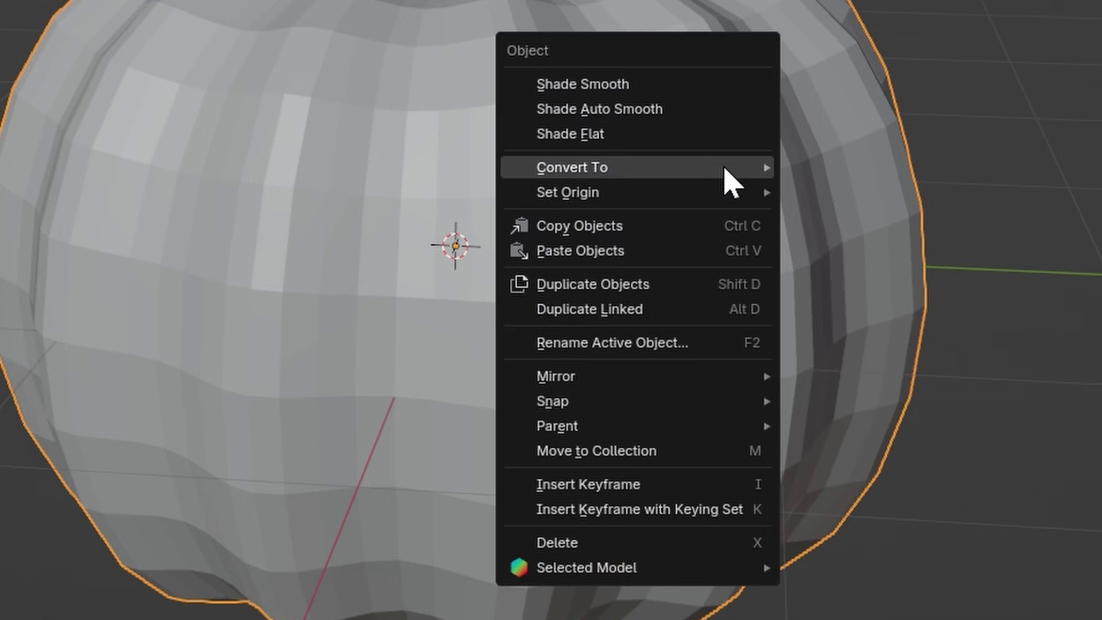
left_click(740, 98)
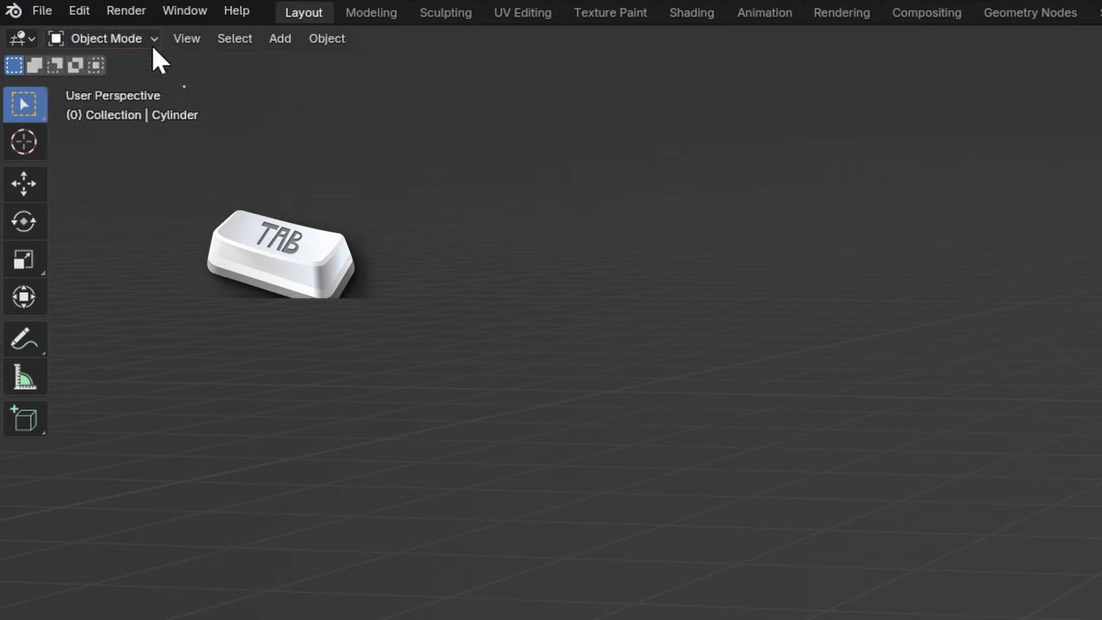
In Edit Mode, select the stem from its tip loop to its base and separate it by selection
left_click(152, 44)
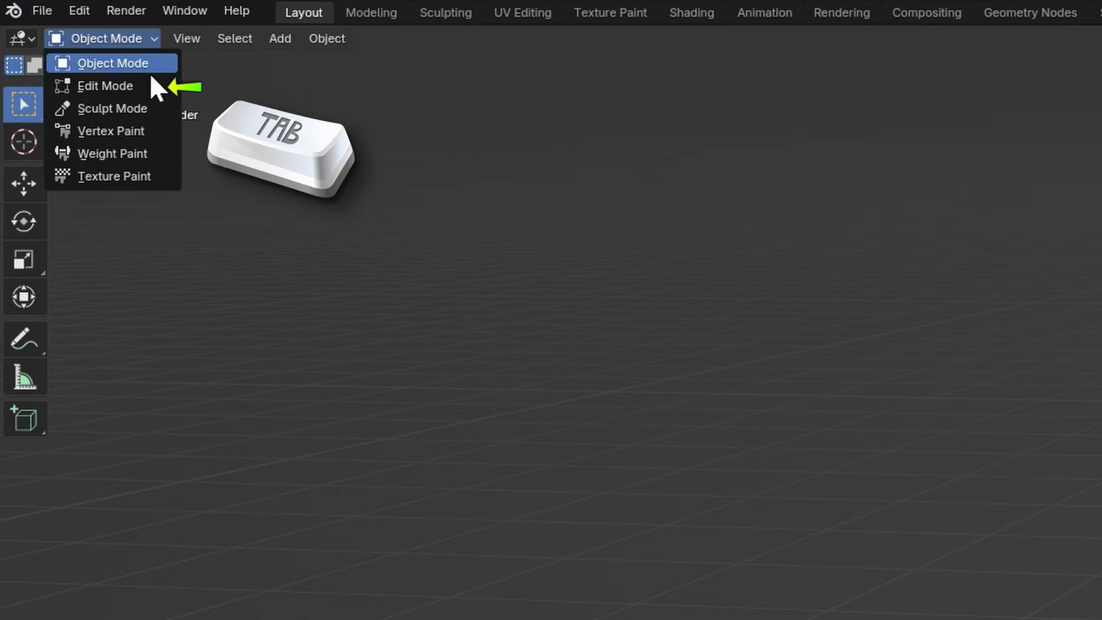
left_click(149, 85)
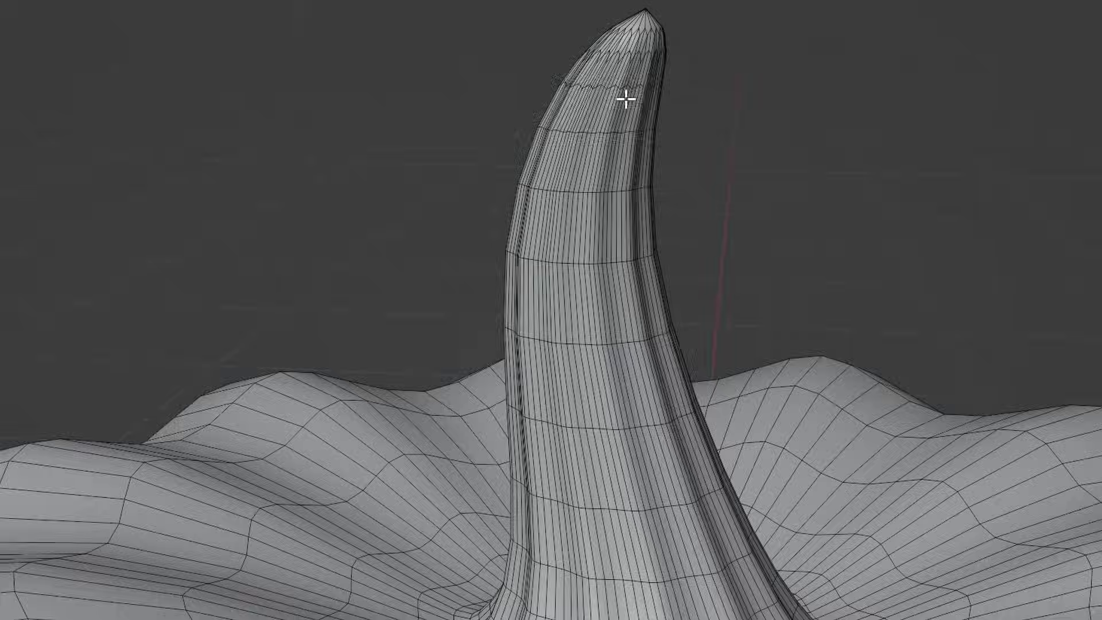
left_click(627, 99, "alt")
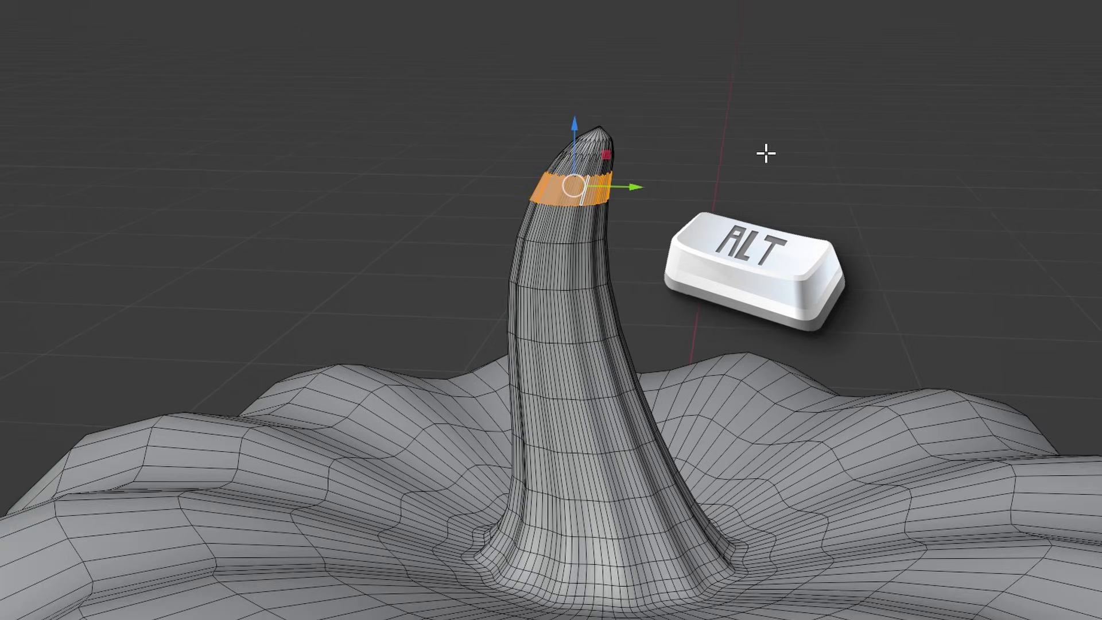
scroll(766, 154, "down", 2)
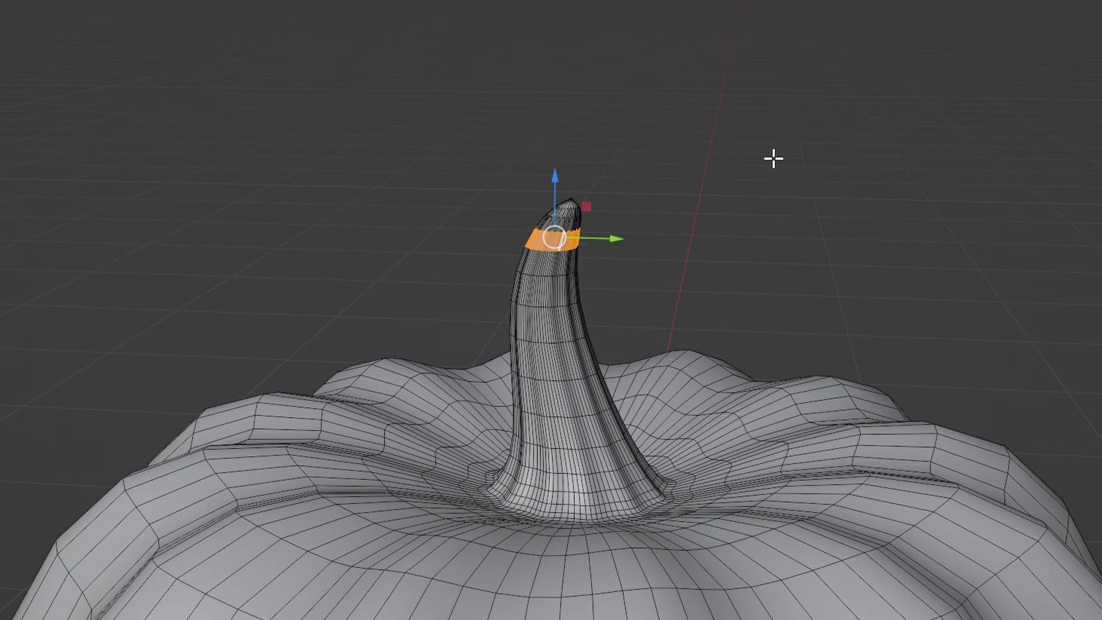
key("ctrl+KP_Add")
key("ctrl+KP_Add")
key("ctrl+KP_Add")
key("ctrl+KP_Add")
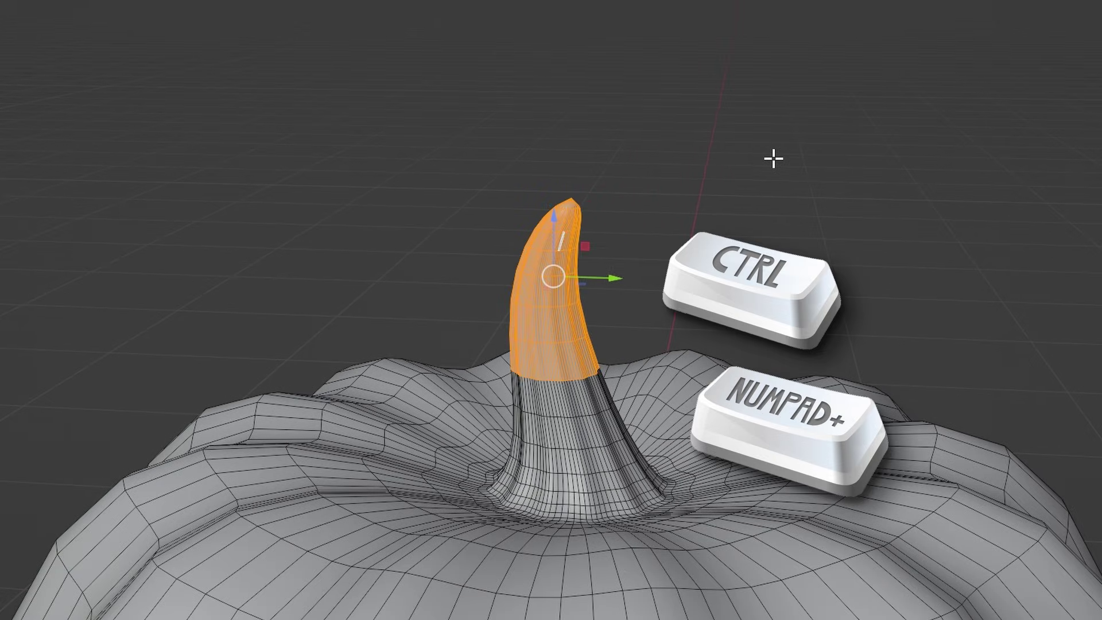
key("ctrl+KP_Add")
key("ctrl+KP_Add")
key("ctrl+KP_Add")
key("ctrl+KP_Add")
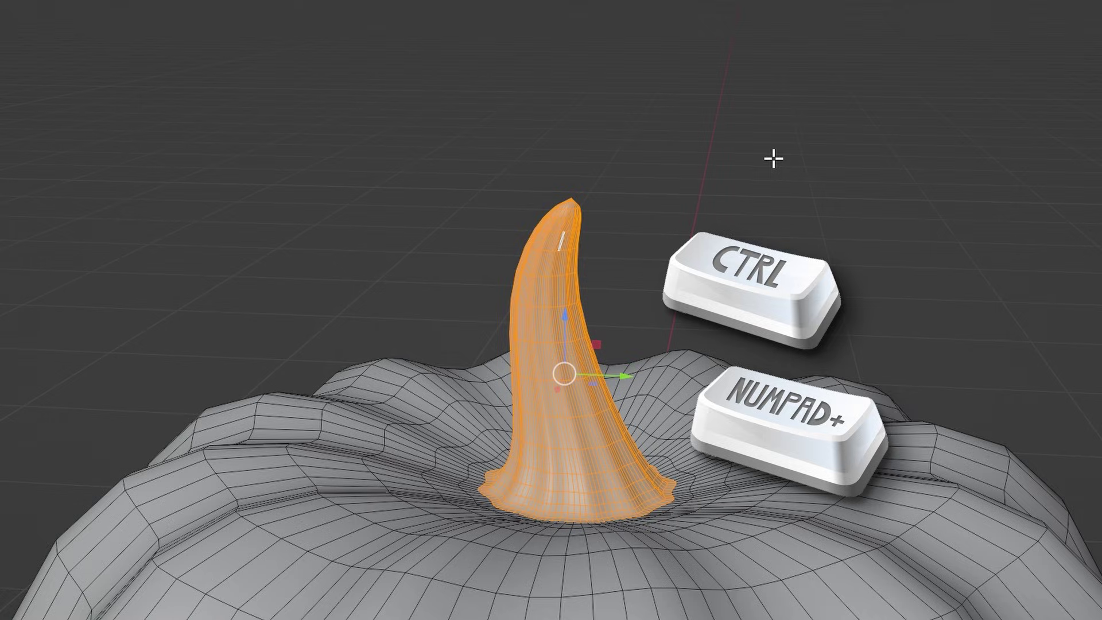
key("p")
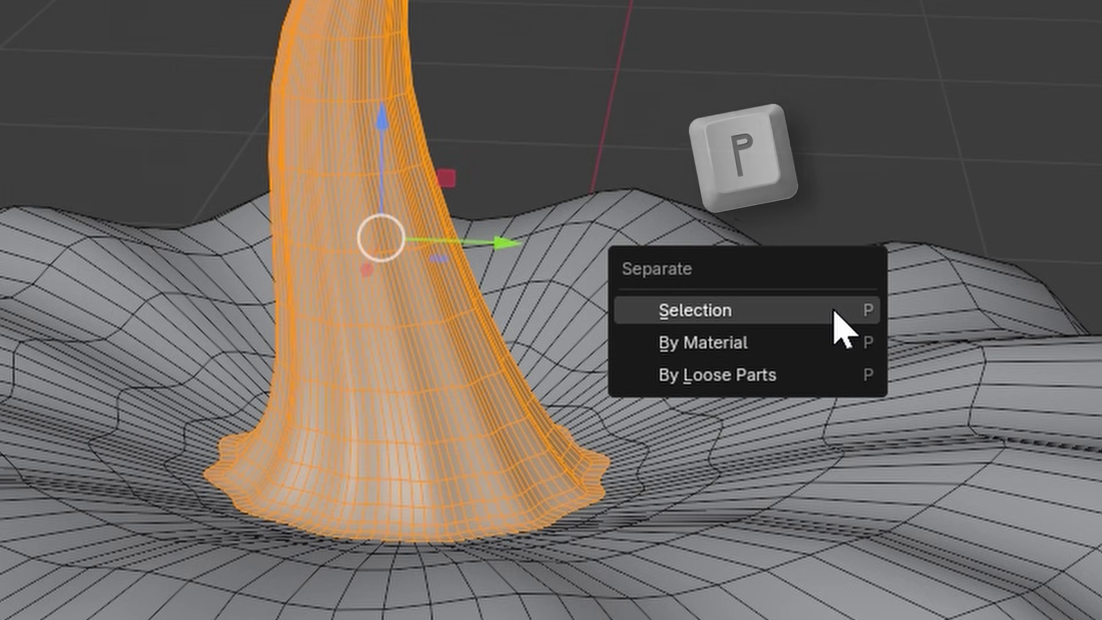
left_click(836, 313)
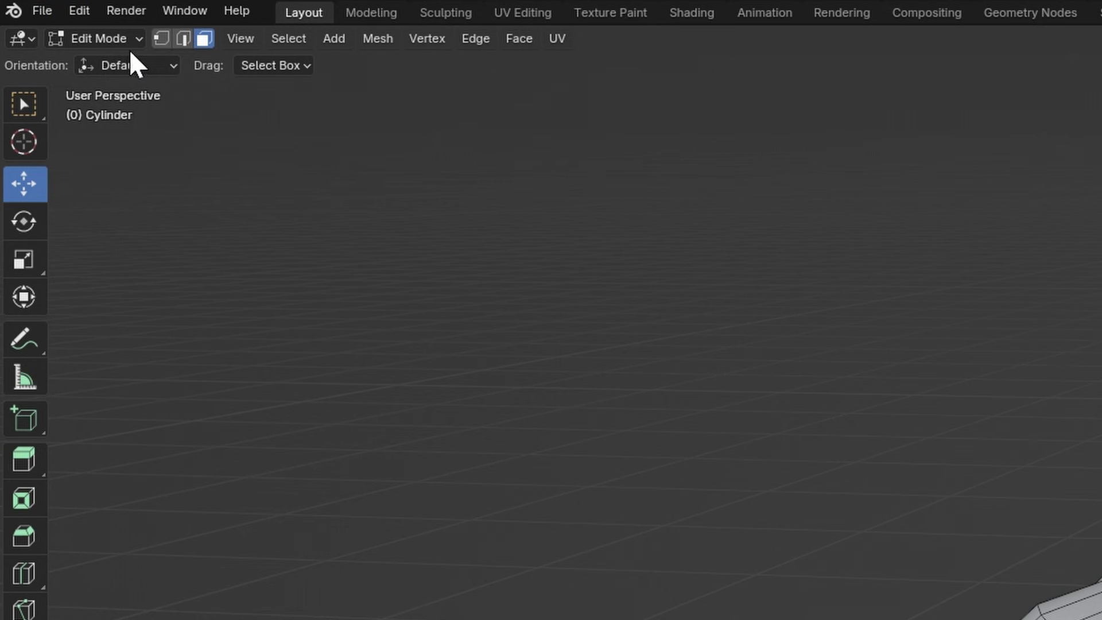
Back in Object Mode, give the pumpkin body a new orange material
left_click(129, 49)
left_click(116, 61)
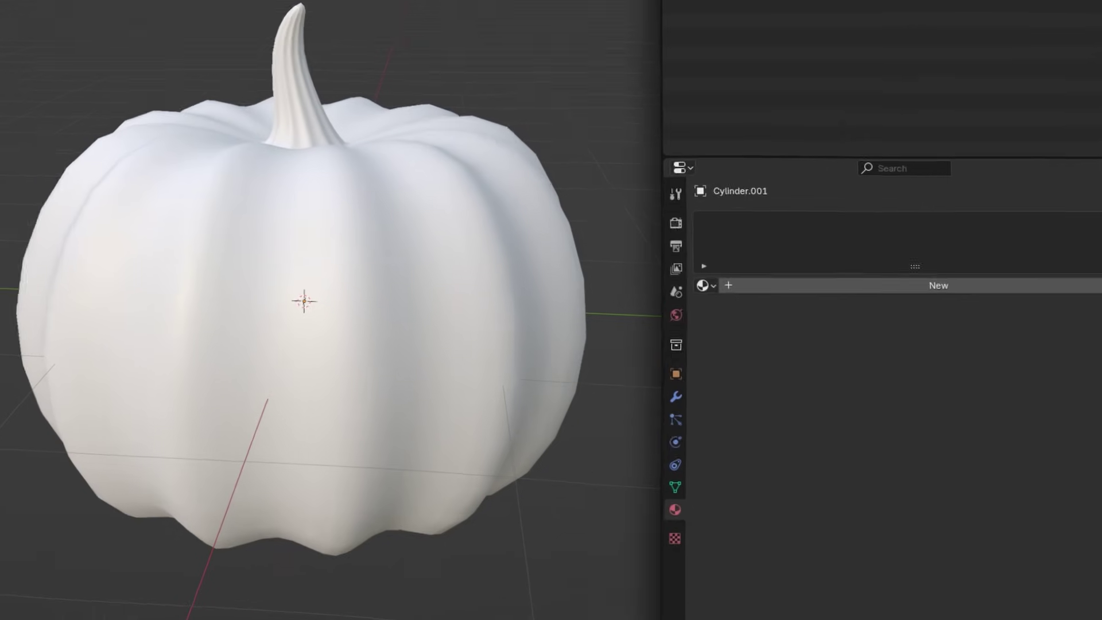
left_click(522, 254)
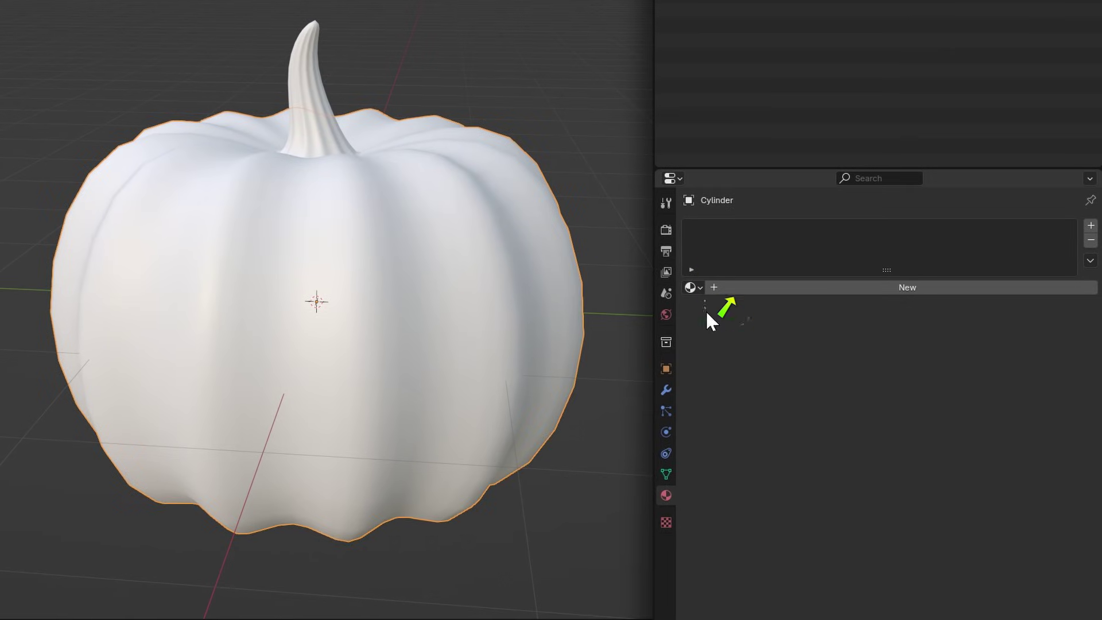
left_click(791, 288)
left_click(930, 380)
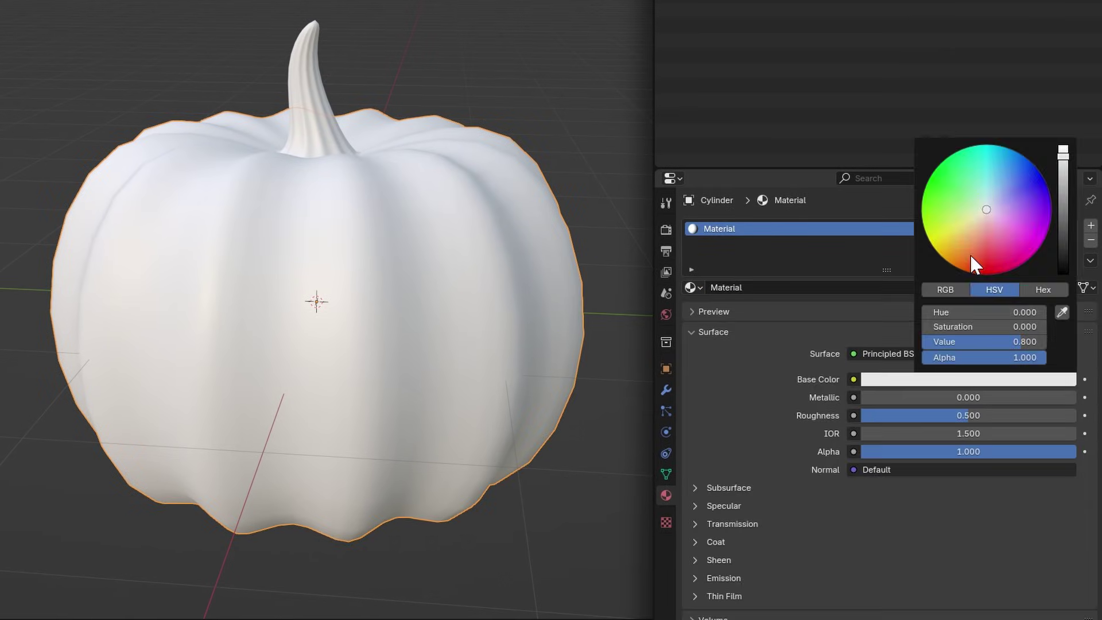
left_click_drag(974, 264, 953, 268)
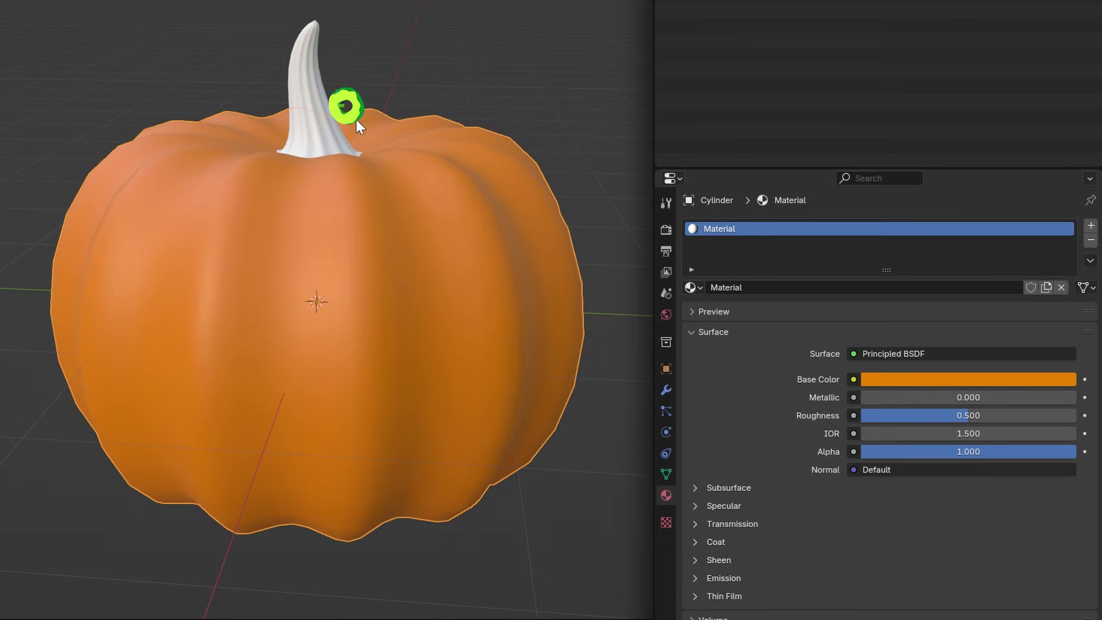
Give the stem a new dark green material
left_click(344, 107)
left_click(871, 287)
left_click(977, 381)
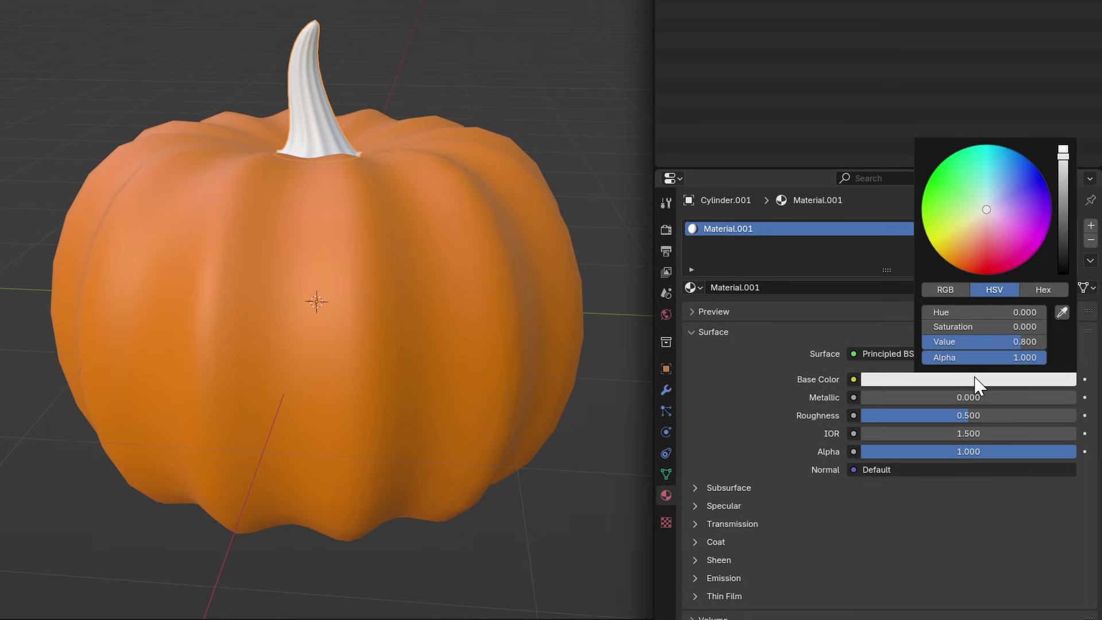
left_click(926, 207)
left_click(1061, 248)
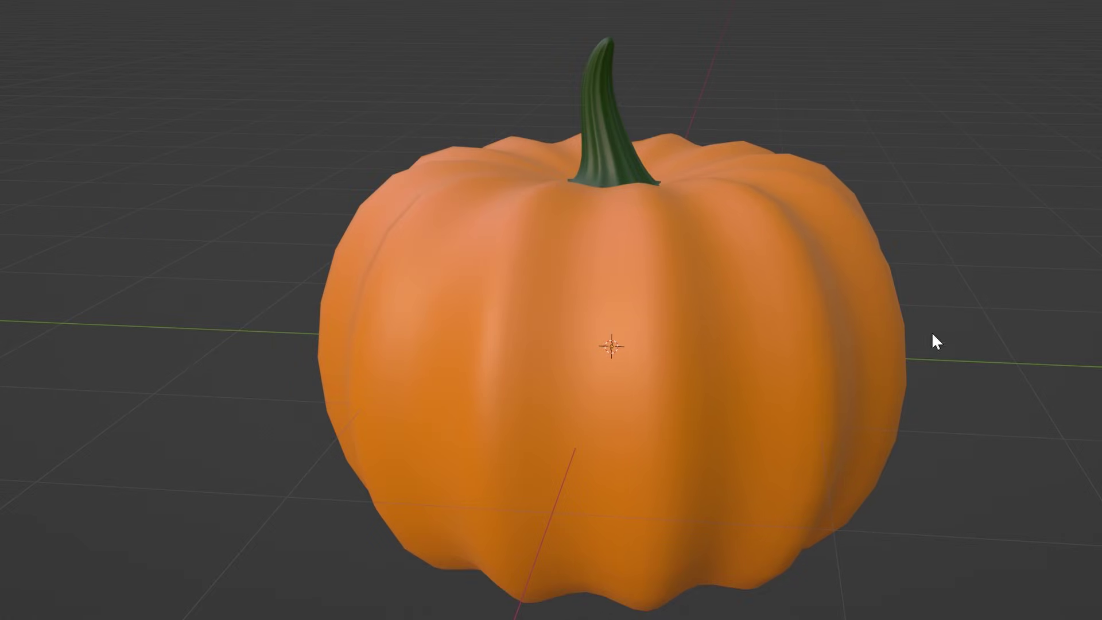
mouse_move(933, 334)
middle_mouse_down()
mouse_move(1085, 333)
mouse_move(942, 333)
middle_mouse_up()
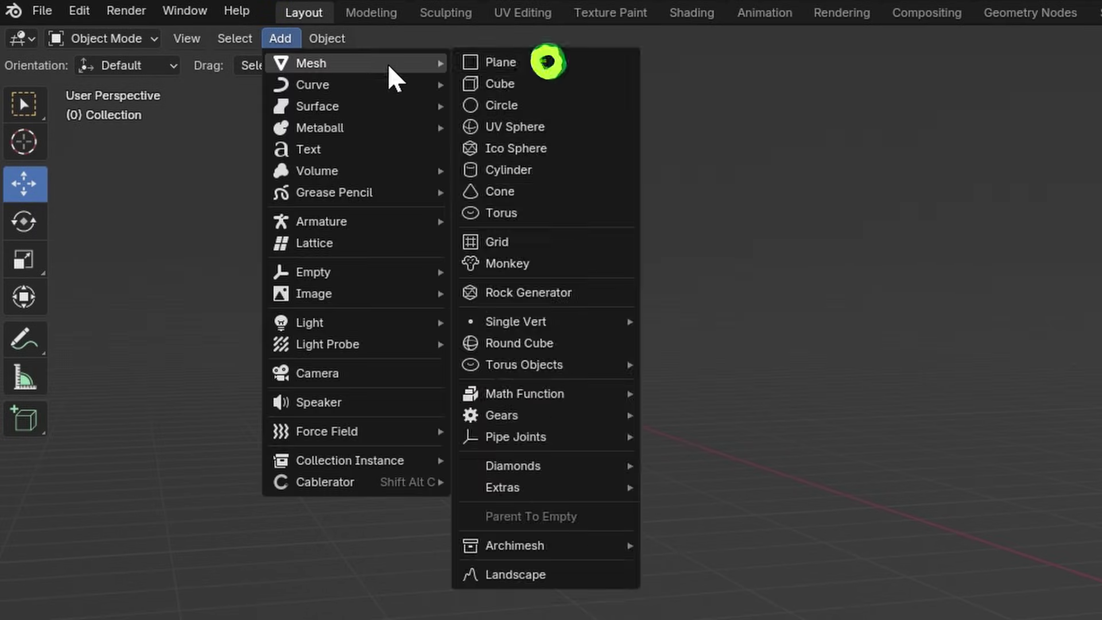
Add a plane rotated 90° on Y, move it along X, and view along the X axis
left_click(542, 65)
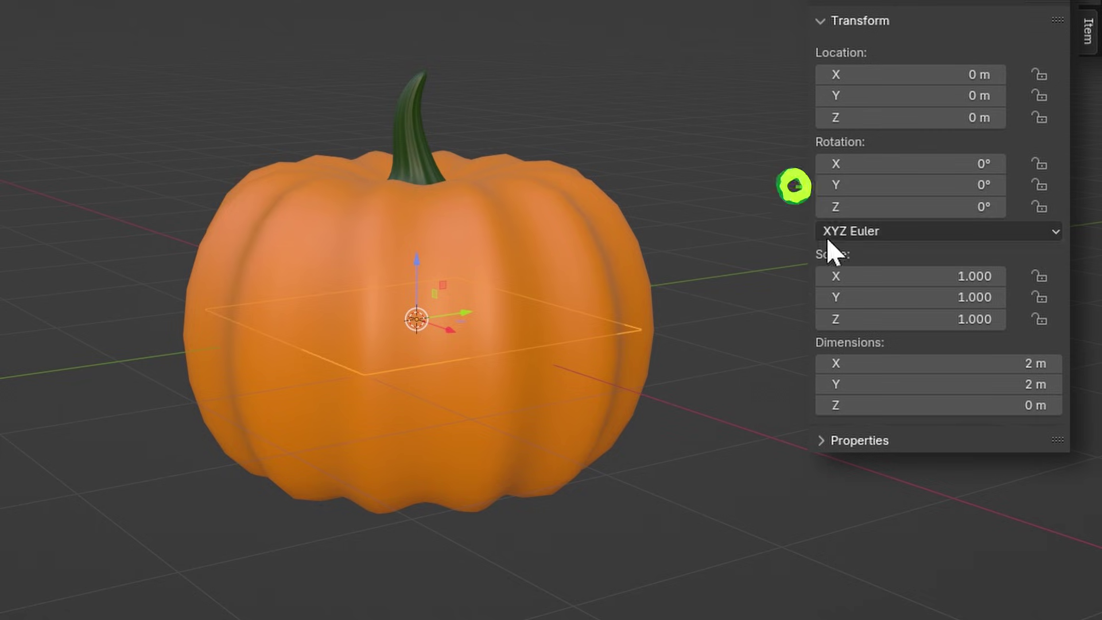
left_click(928, 187)
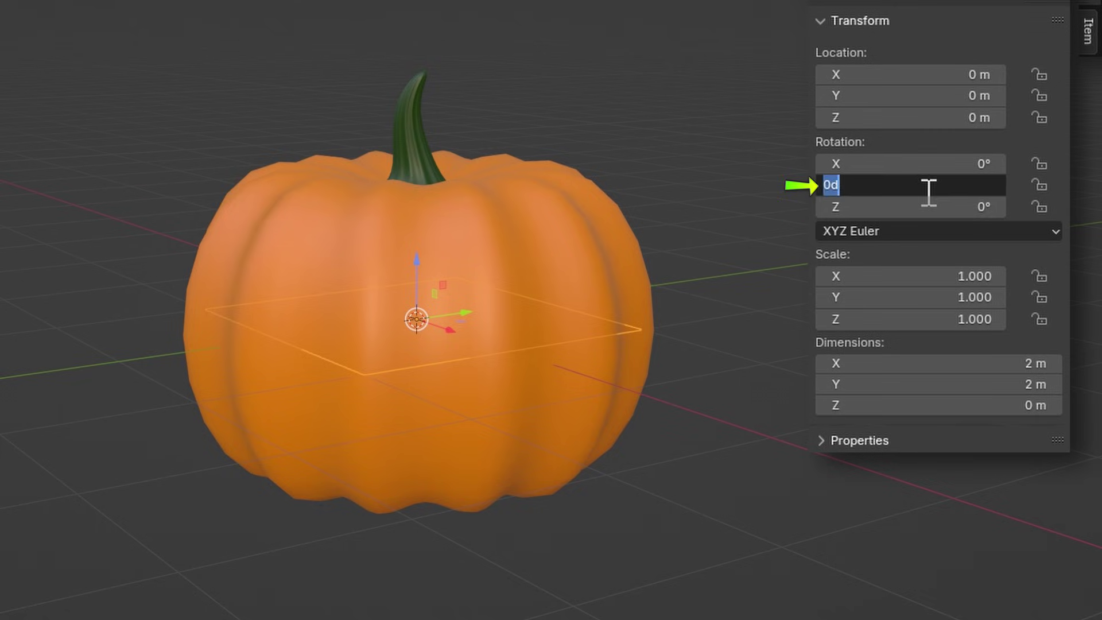
type("90")
key("Return")
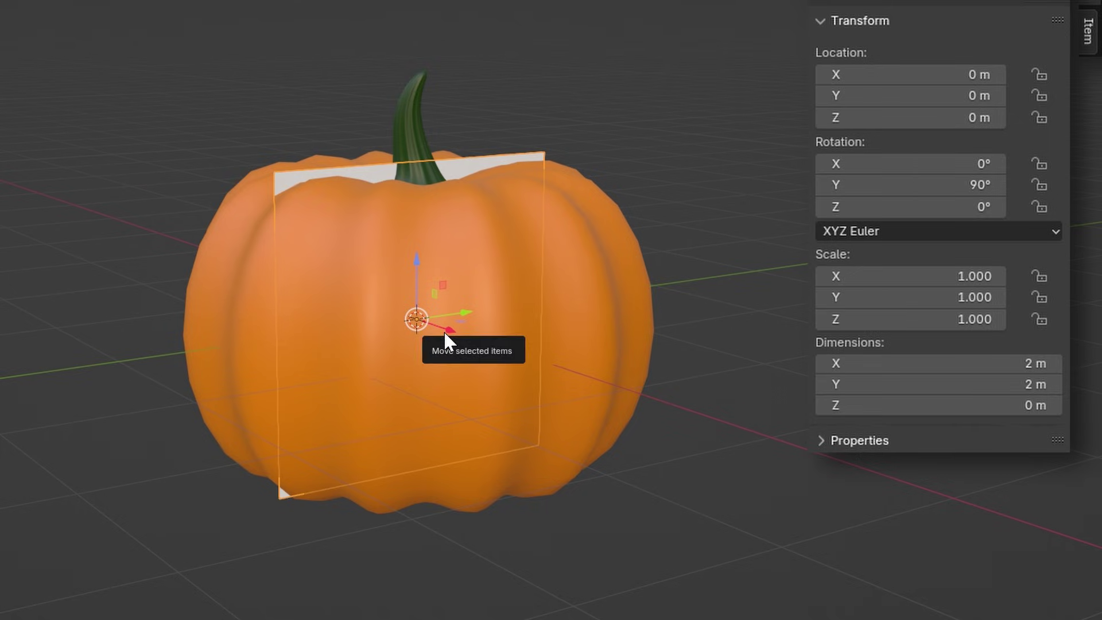
left_click_drag(444, 331, 620, 371)
key("n")
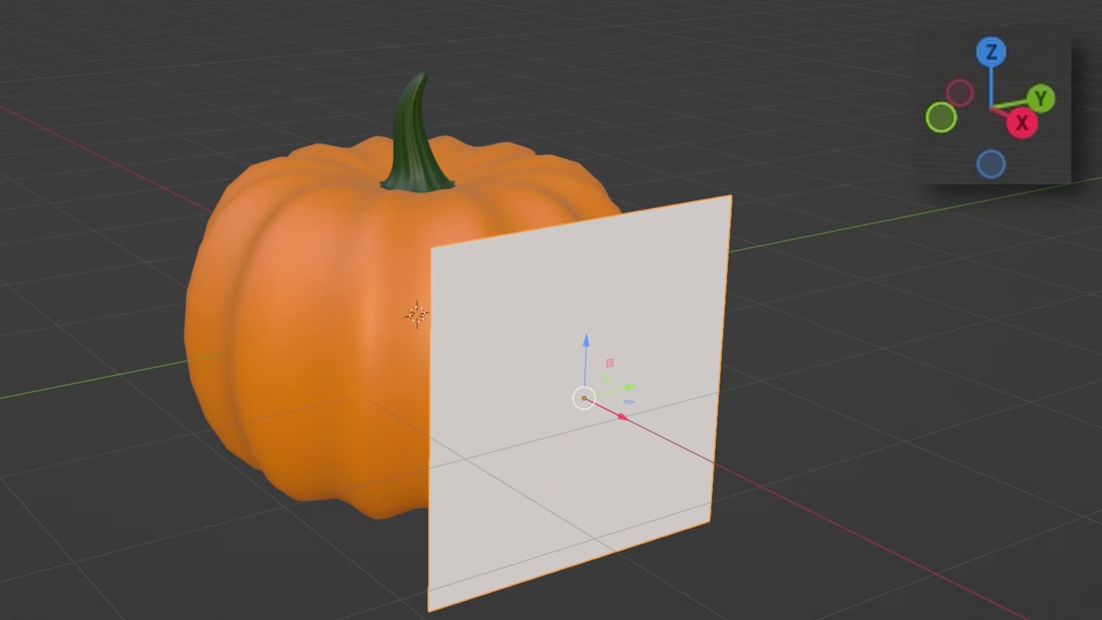
left_click(1021, 123)
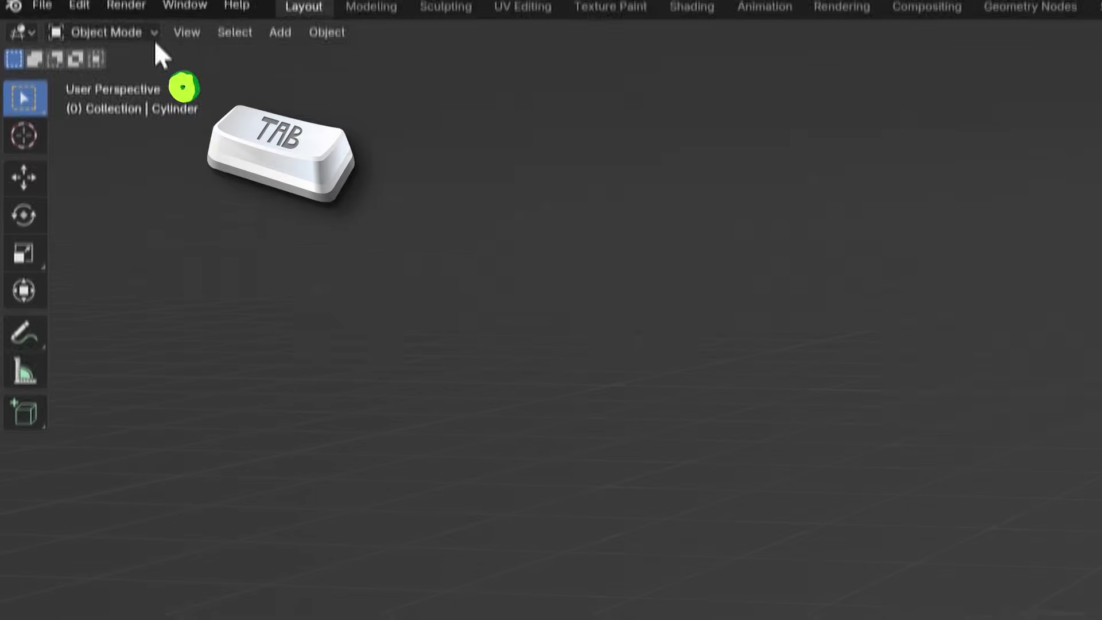
In Edit Mode, knife-cut the plane to outline the eyes and the jagged, toothed mouth
left_click(152, 39)
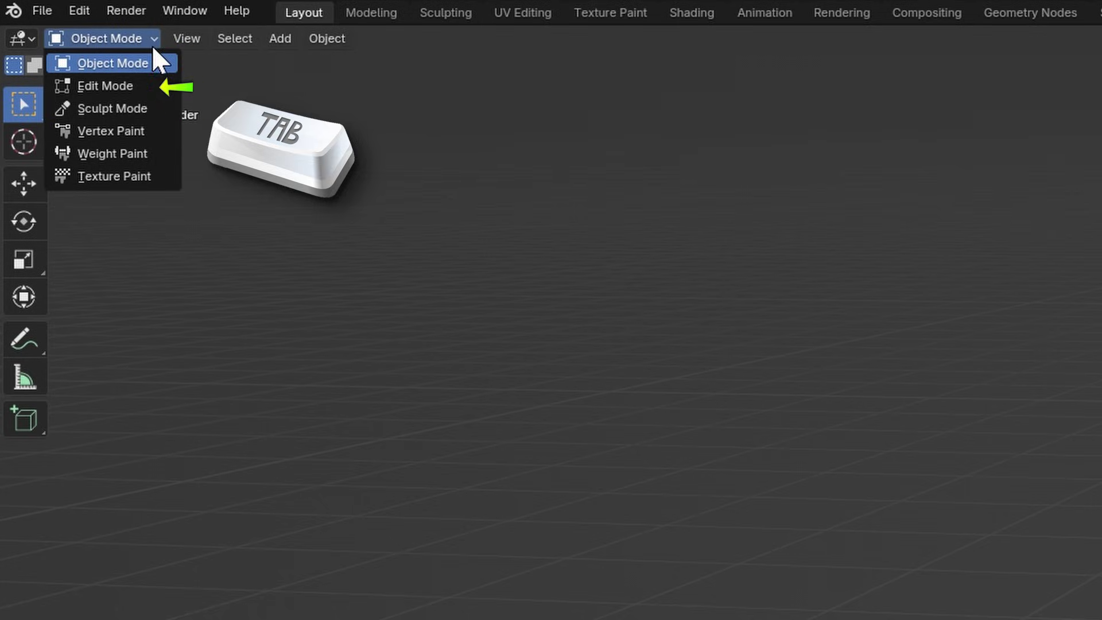
left_click(149, 86)
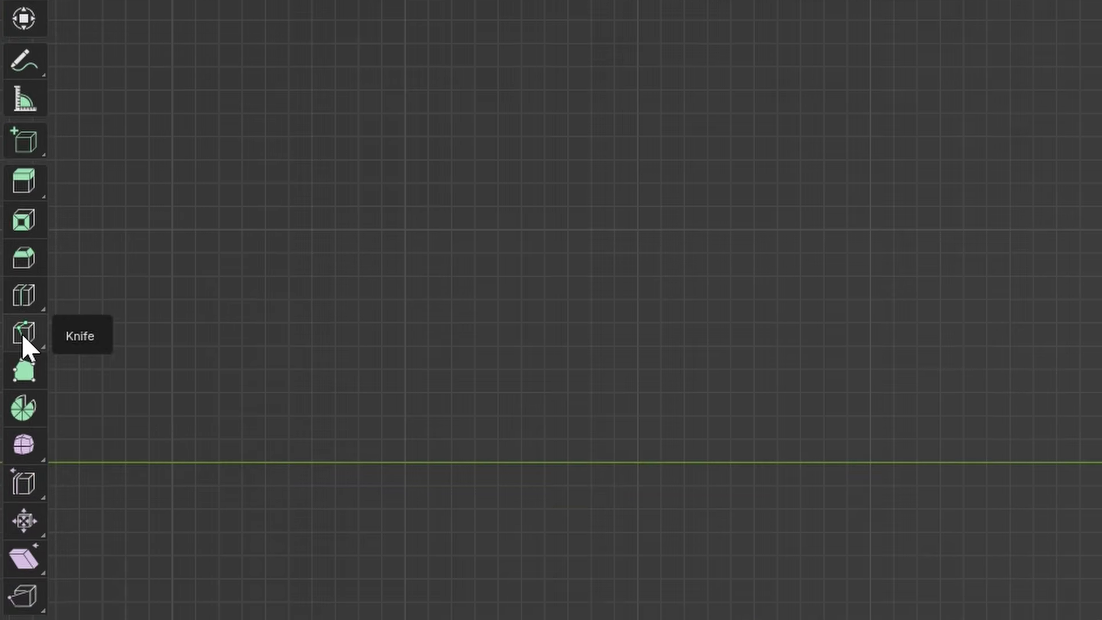
left_click(22, 335)
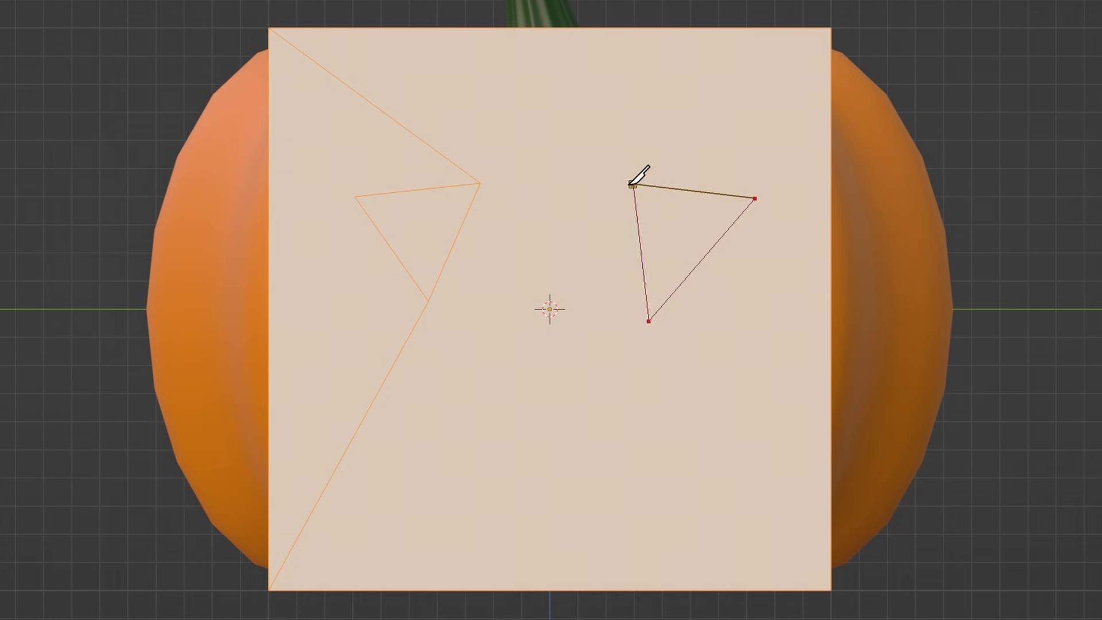
left_click_drag(438, 357, 594, 356)
key("Return")
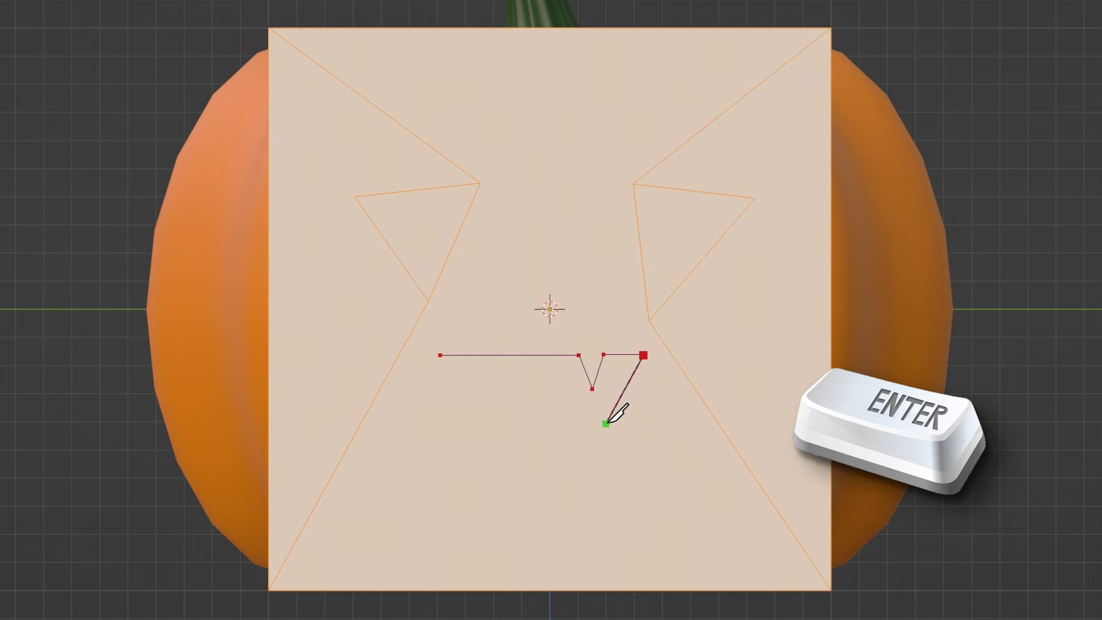
left_click(549, 396)
left_click(528, 427)
left_click(478, 427)
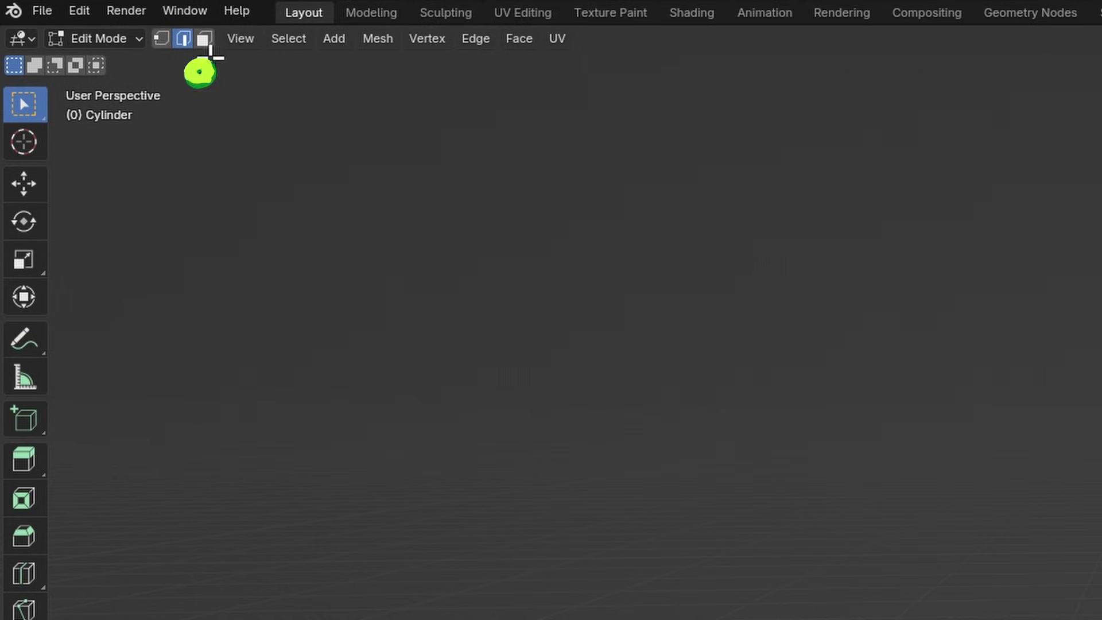
In face select mode, select the faces surrounding the eyes and mouth and delete them
key("3")
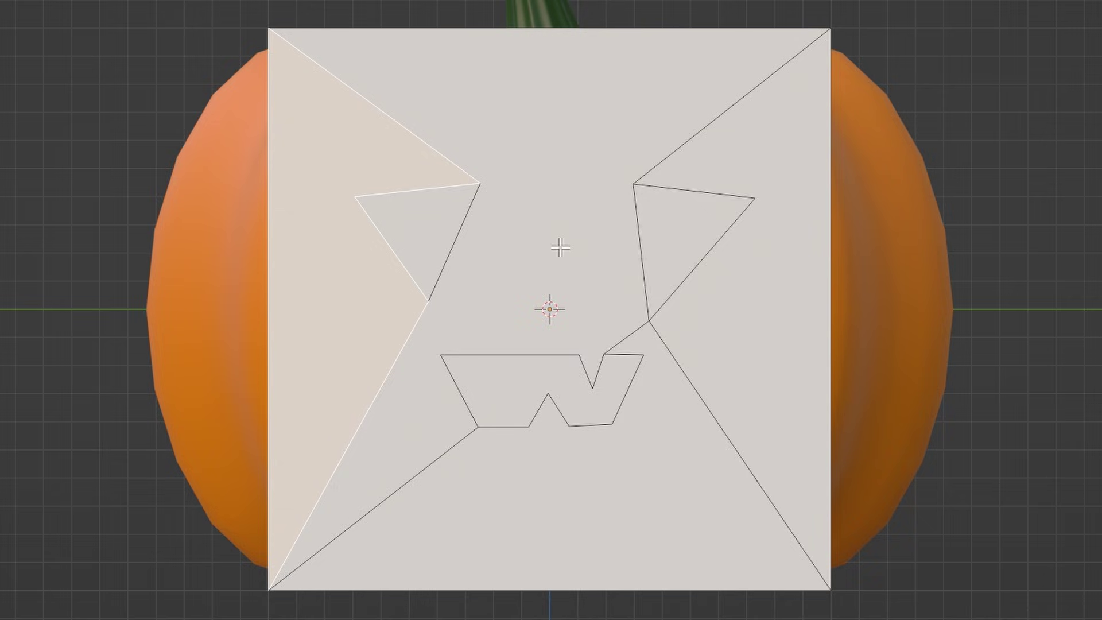
left_click(771, 297, "ctrl")
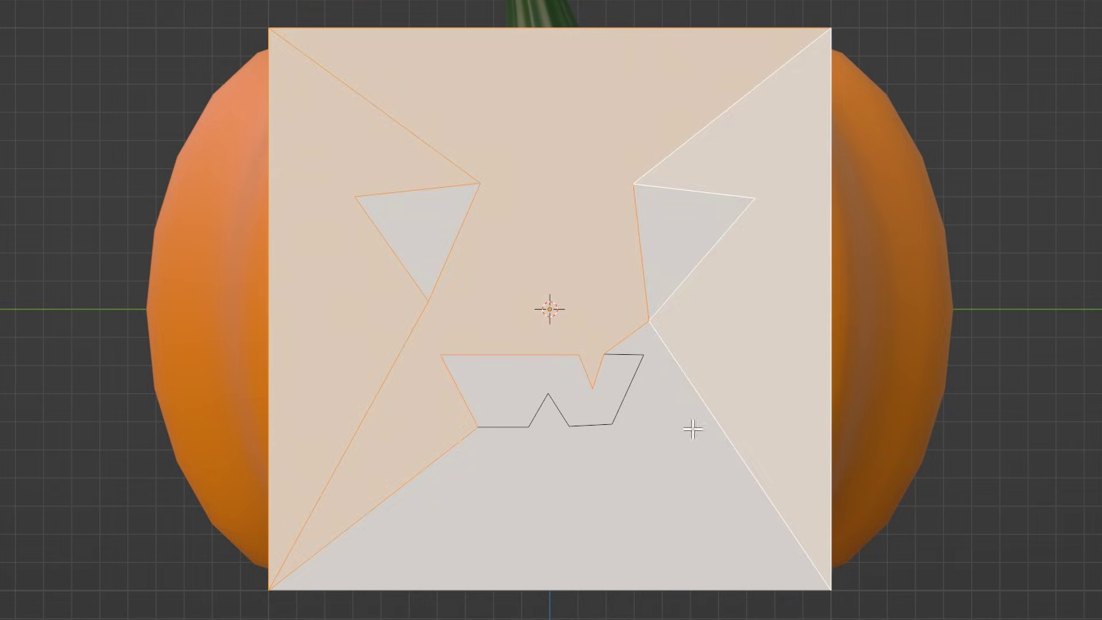
left_click(677, 462, "ctrl")
key("Delete")
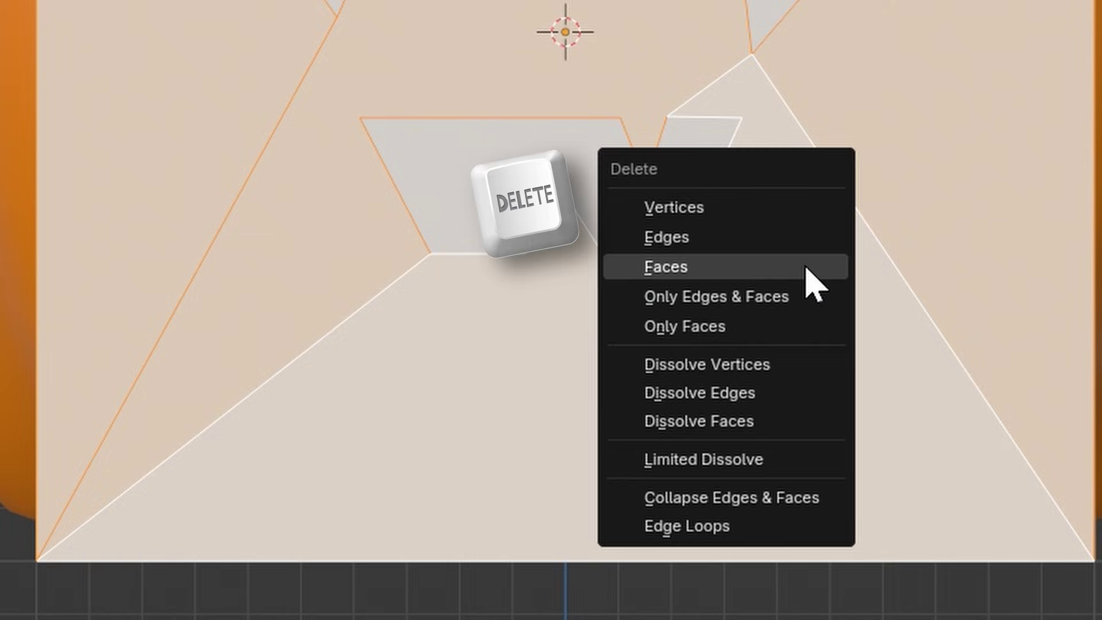
left_click(814, 284)
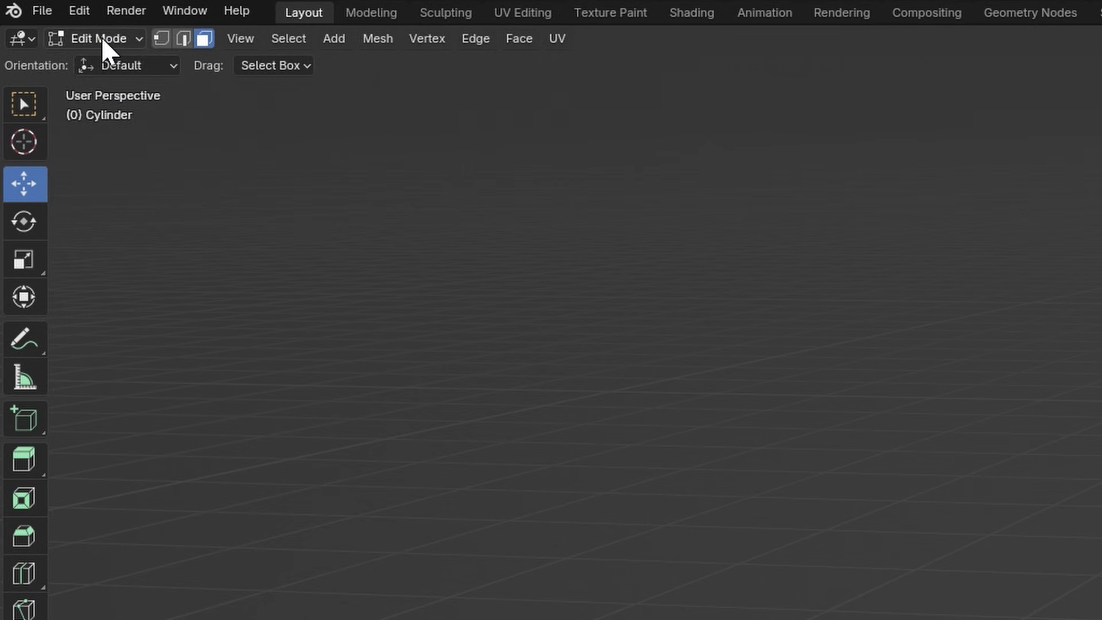
Back in Object Mode, add a Solidify modifier to the pumpkin with 0.1 m thickness
left_click(101, 38)
left_click(148, 62)
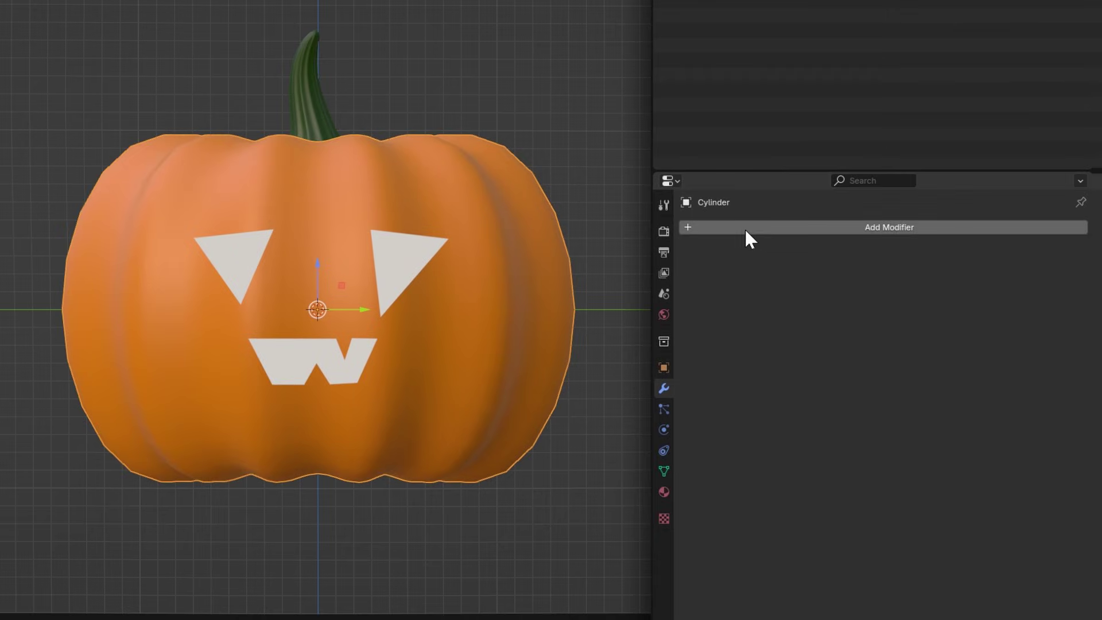
left_click(745, 228)
mouse_move(770, 228)
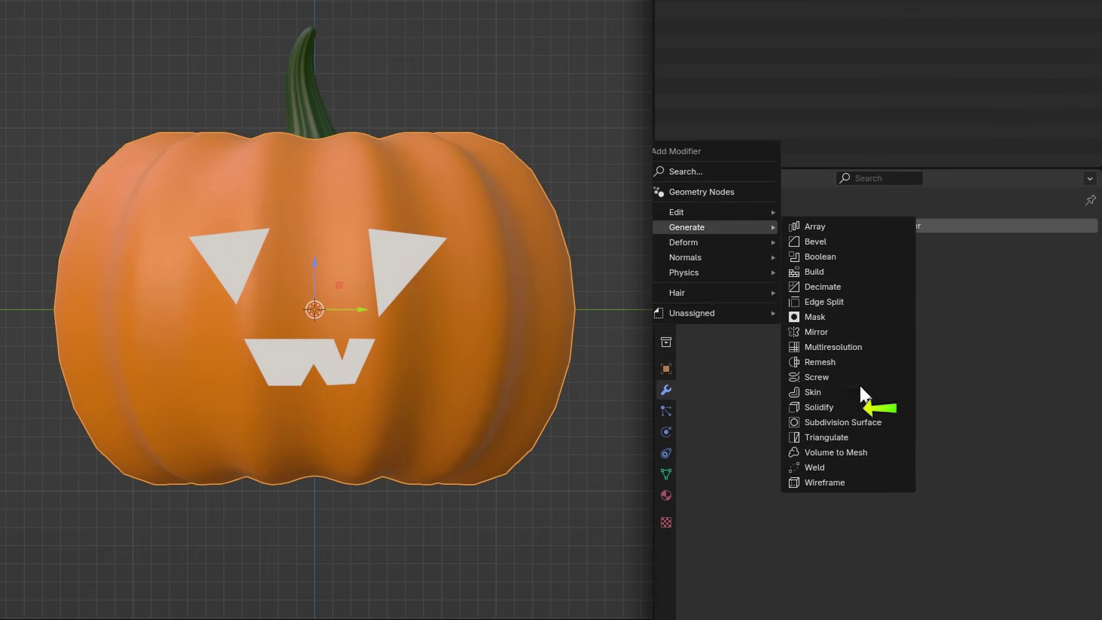
left_click(876, 404)
double_click(1028, 290)
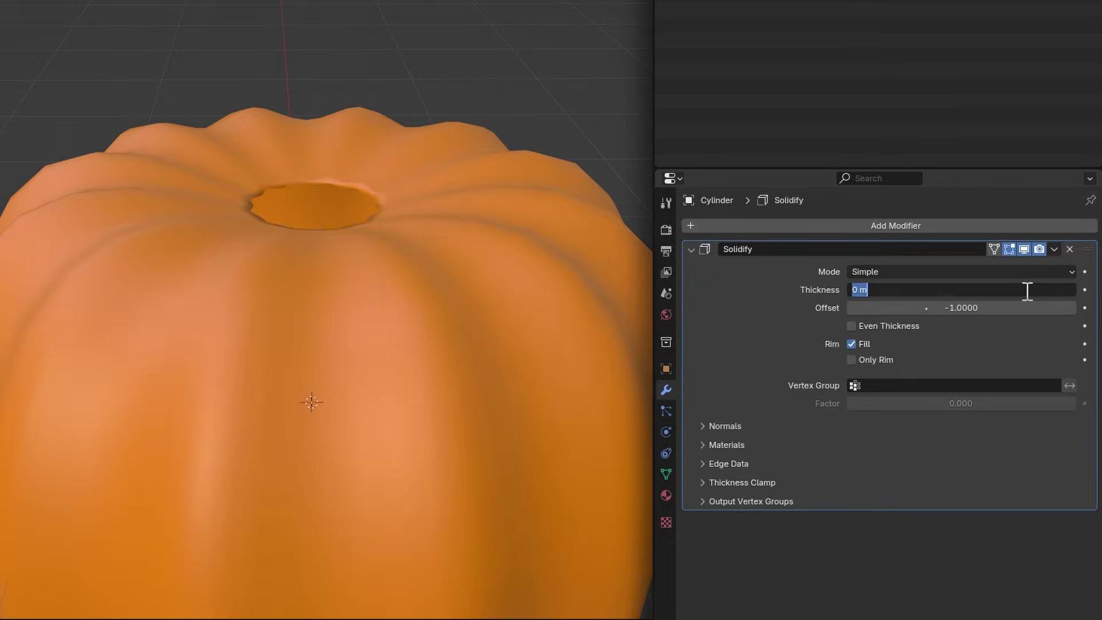
type("0.1")
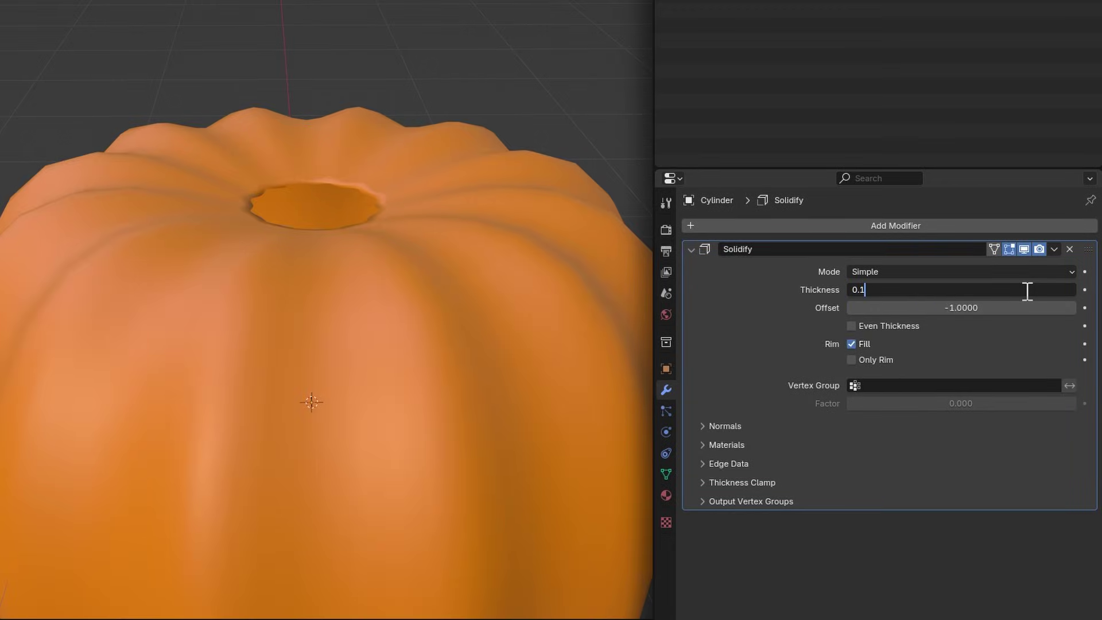
key("Return")
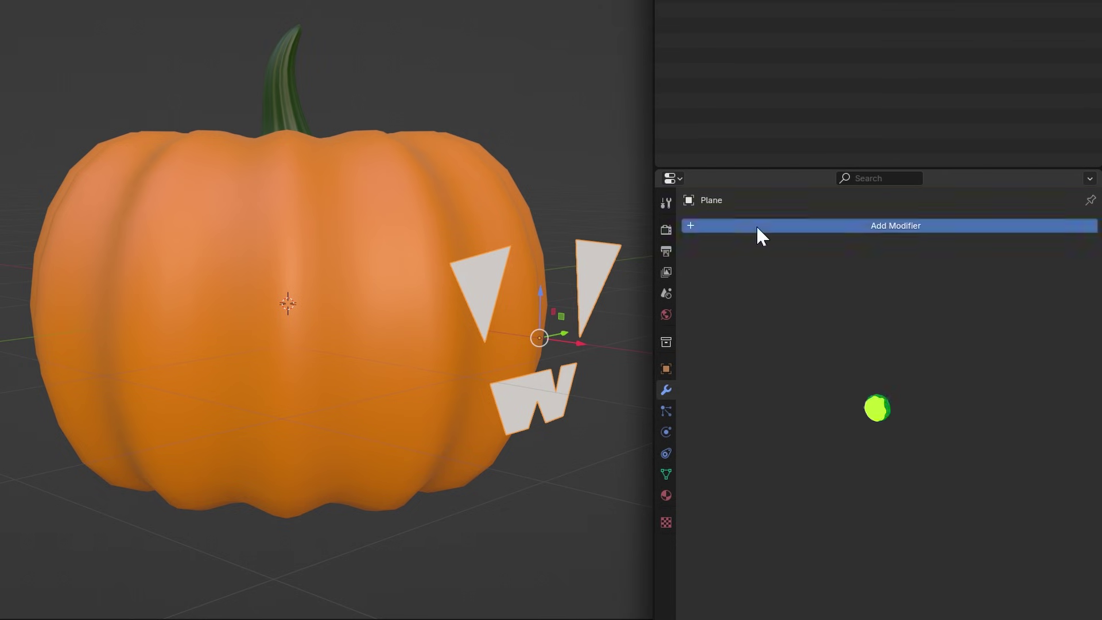
Add Solidify to the face Plane and raise its thickness until the blocks pierce the pumpkin
left_click(757, 226)
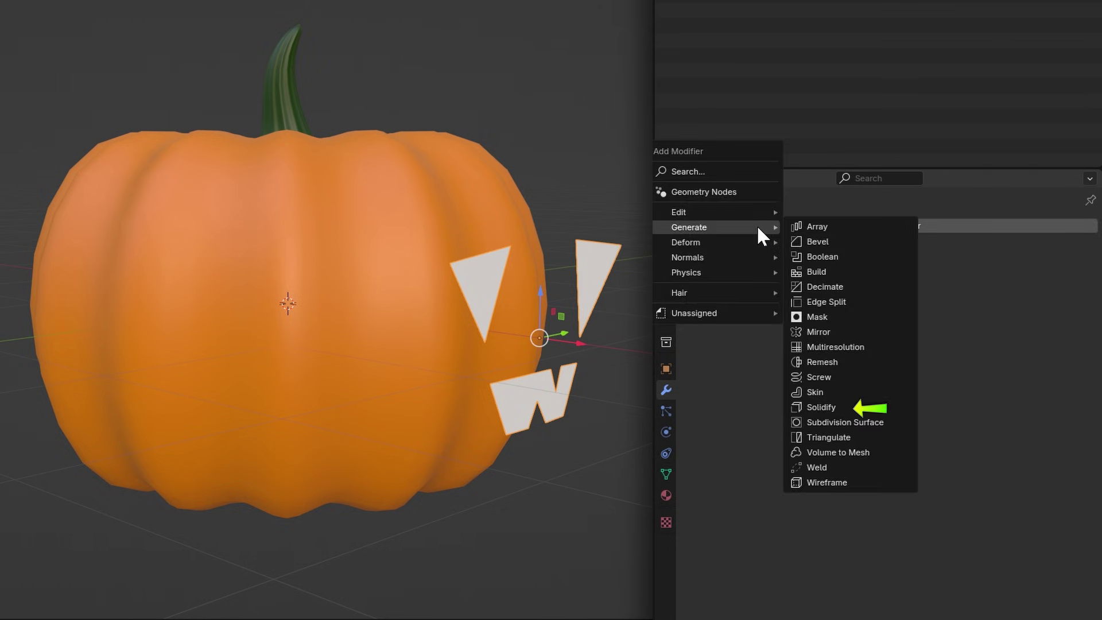
left_click(848, 409)
key("KP_1")
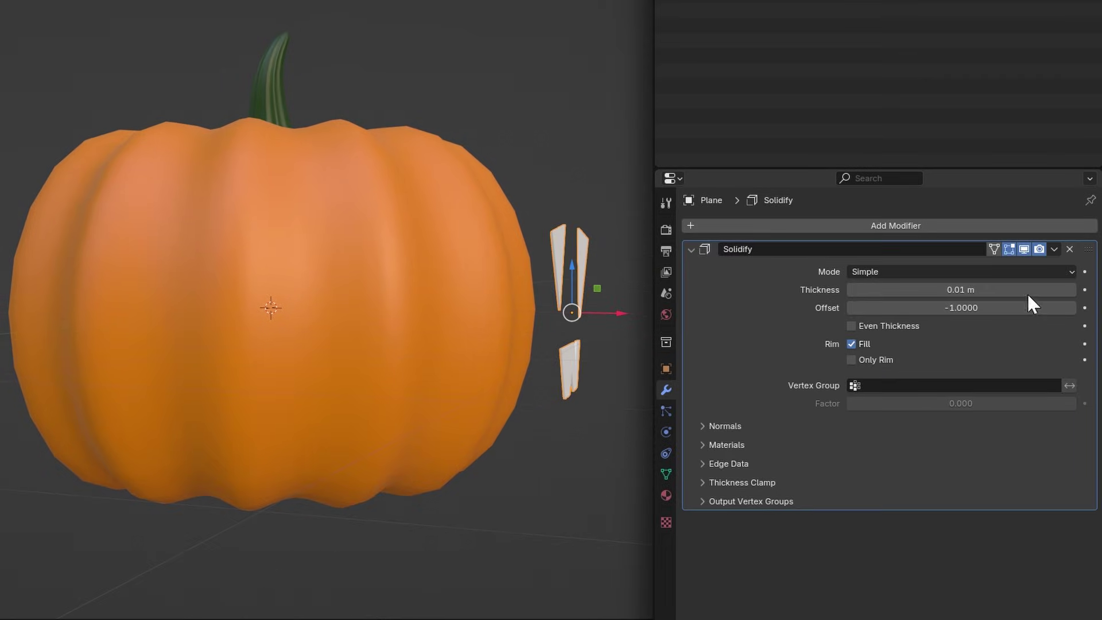
left_click_drag(972, 290, 1045, 289)
left_click_drag(230, 333, 247, 331)
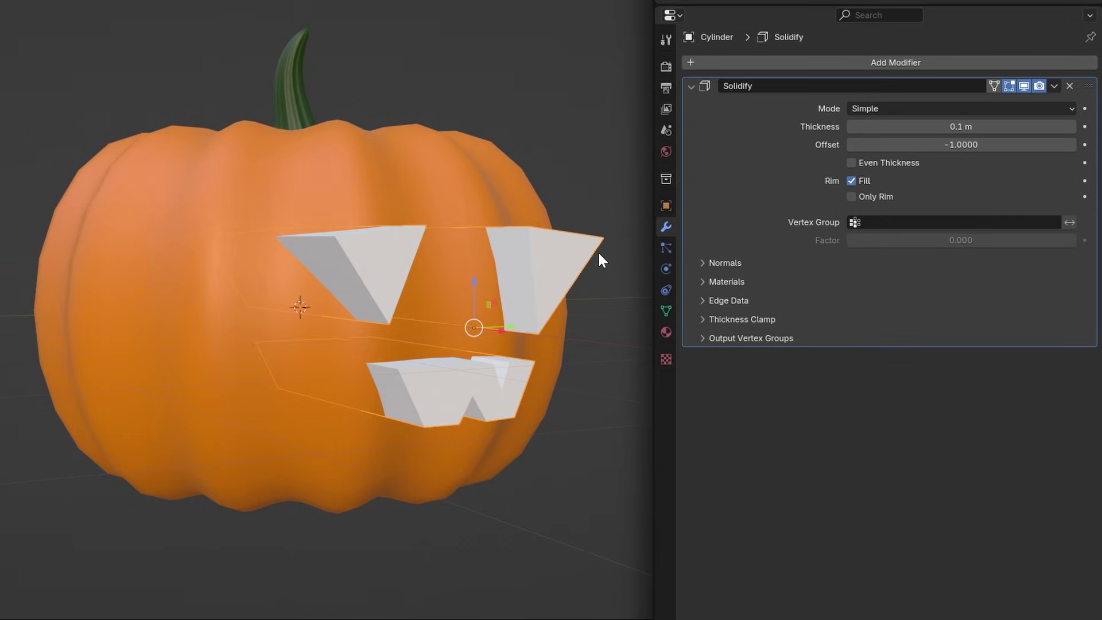
Add a Boolean modifier to the pumpkin using the face Plane as the cutter object
left_click(453, 172)
left_click(825, 60)
mouse_move(826, 60)
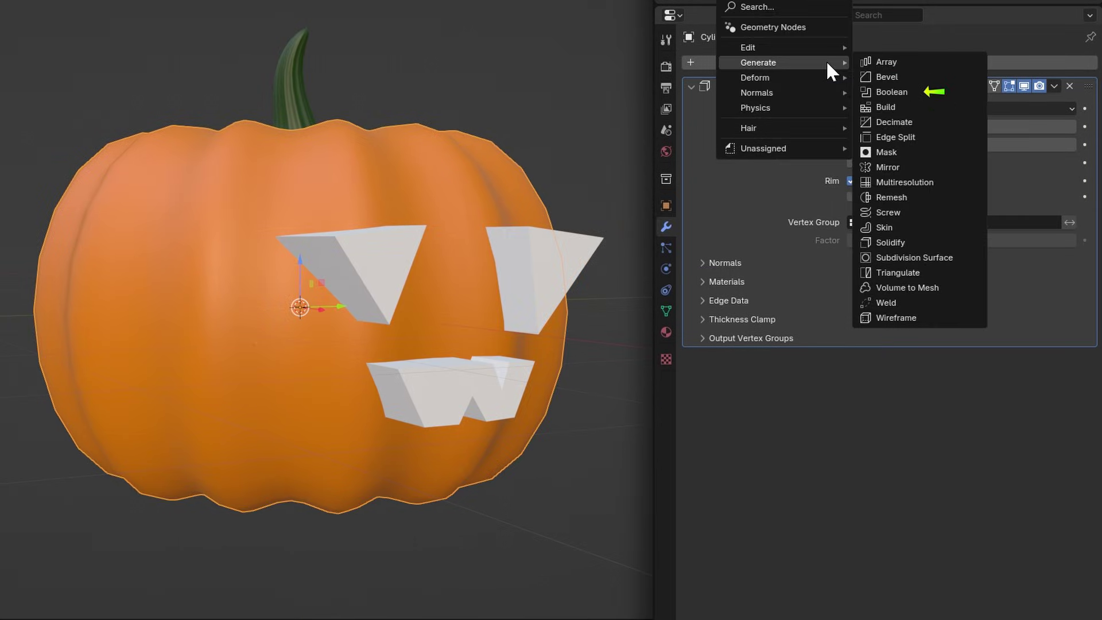
left_click(945, 94)
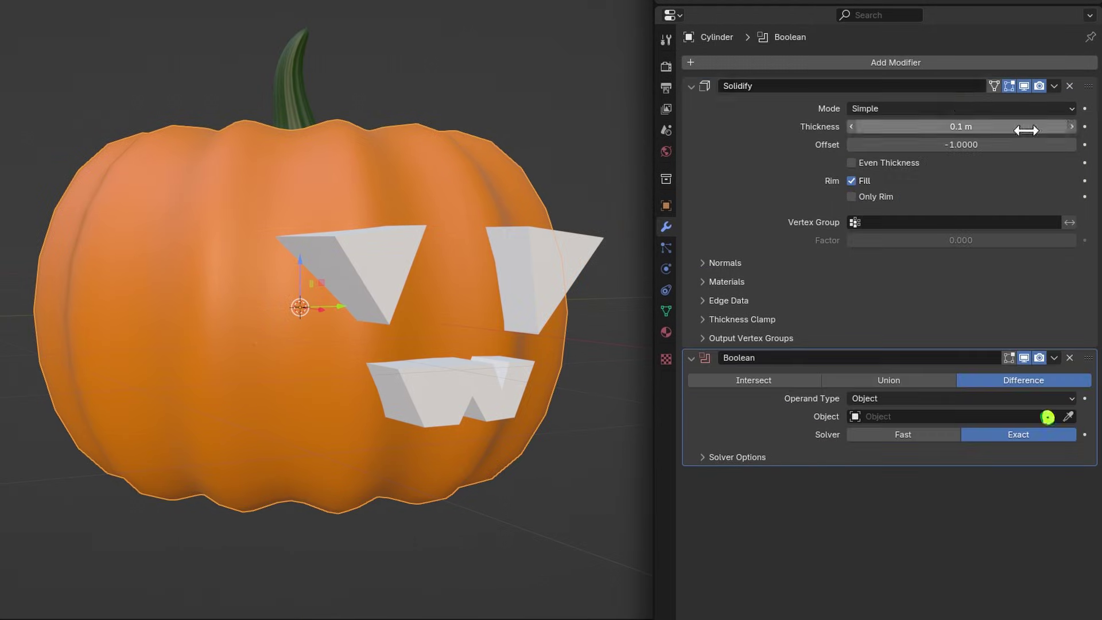
left_click(1068, 416)
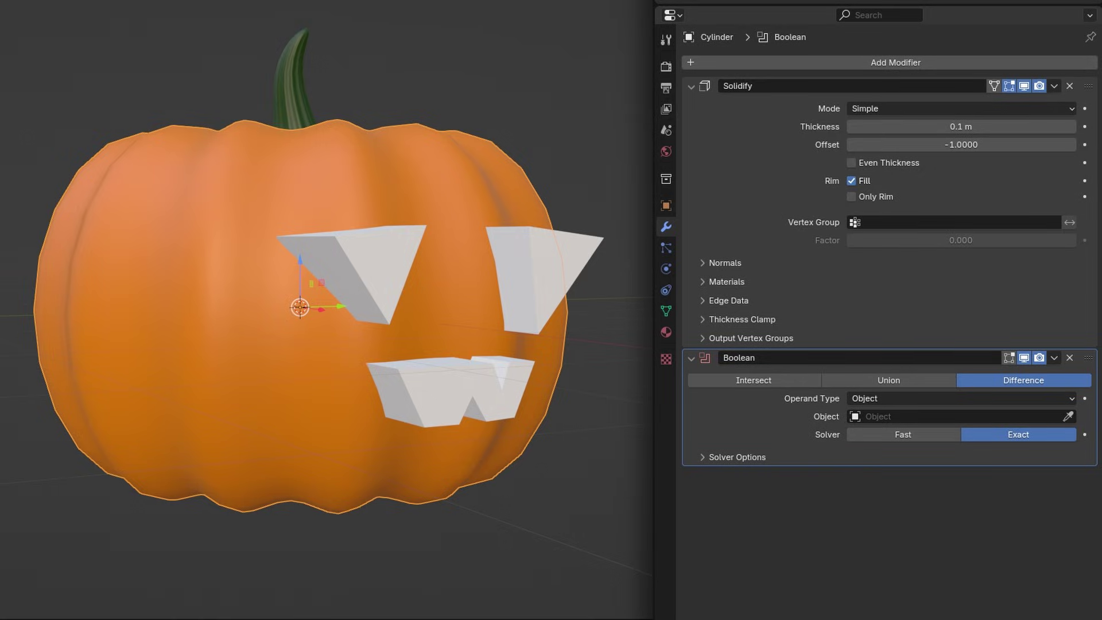
left_click(573, 256)
Convert the pumpkin to a mesh
right_click(519, 194)
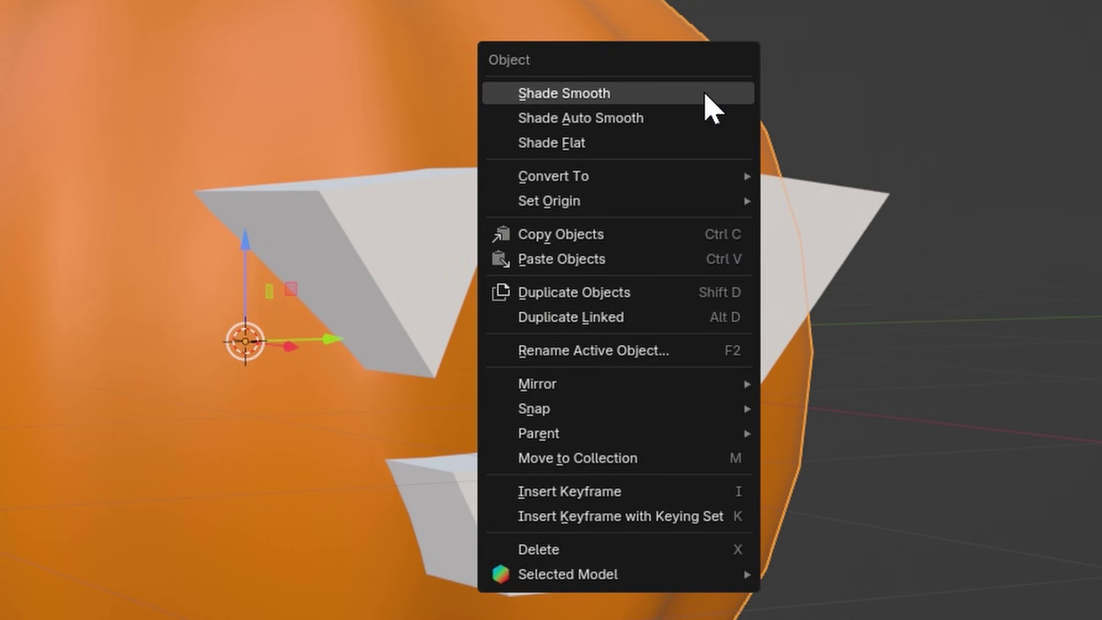
mouse_move(713, 169)
left_click(986, 182)
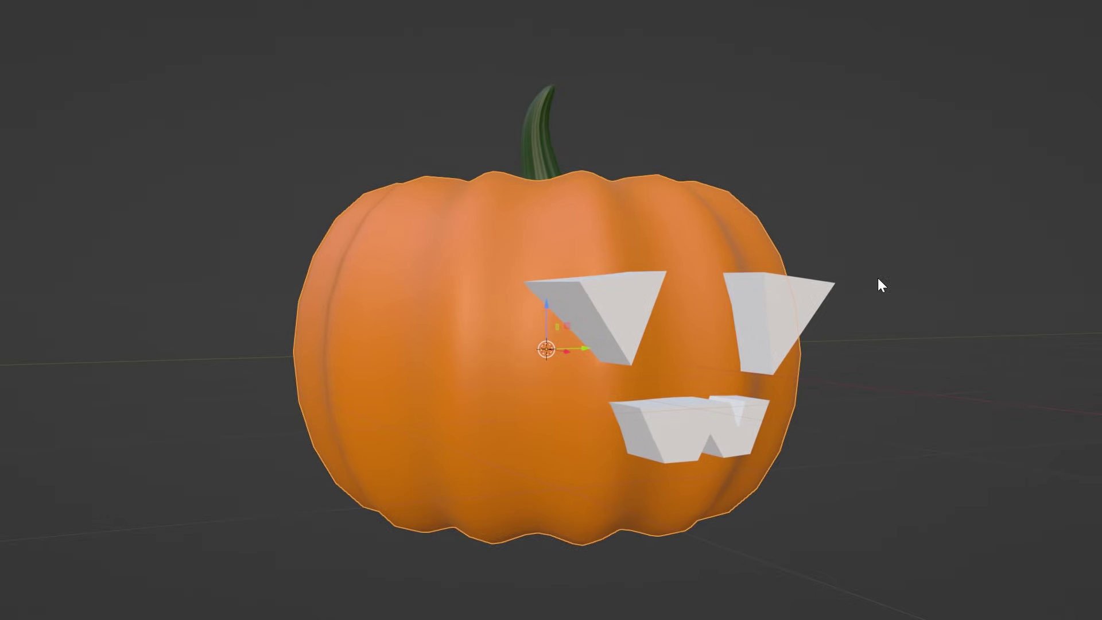
Hide the eye-and-mouth cutter and set the render engine to Cycles
left_click(814, 294)
key("h")
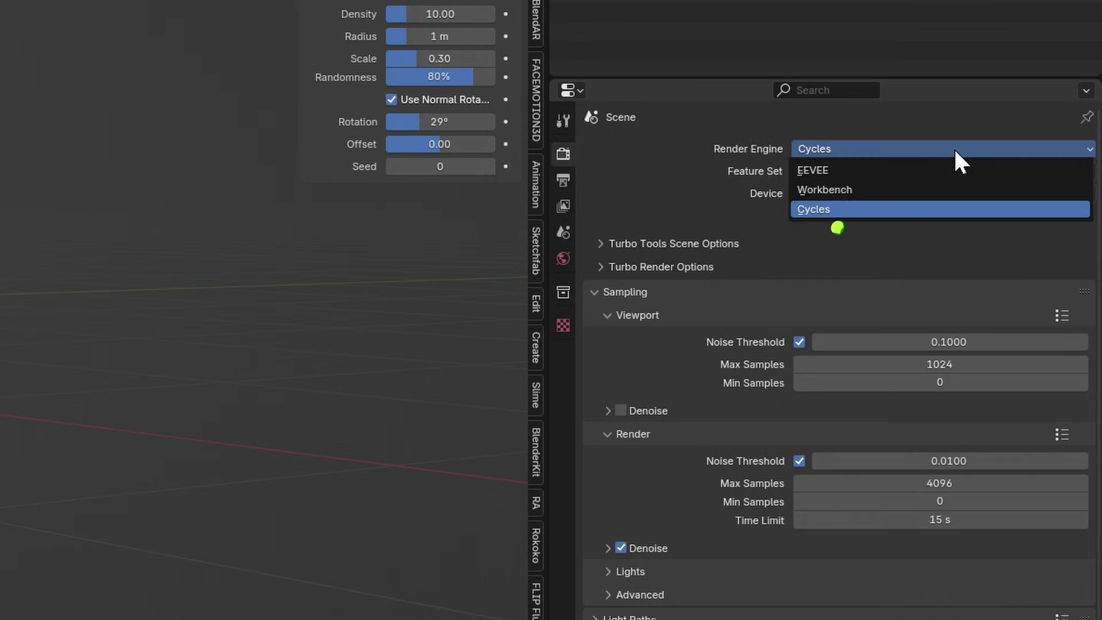
left_click(917, 210)
left_click(919, 193)
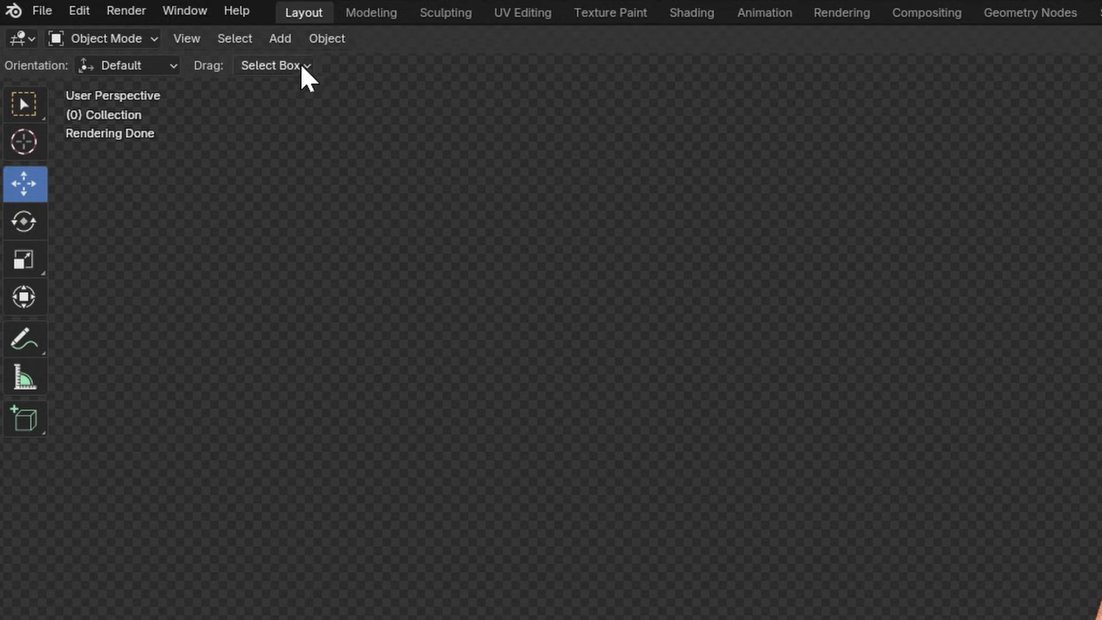
Add a yellow point light with 14 W power
left_click(287, 38)
mouse_move(401, 322)
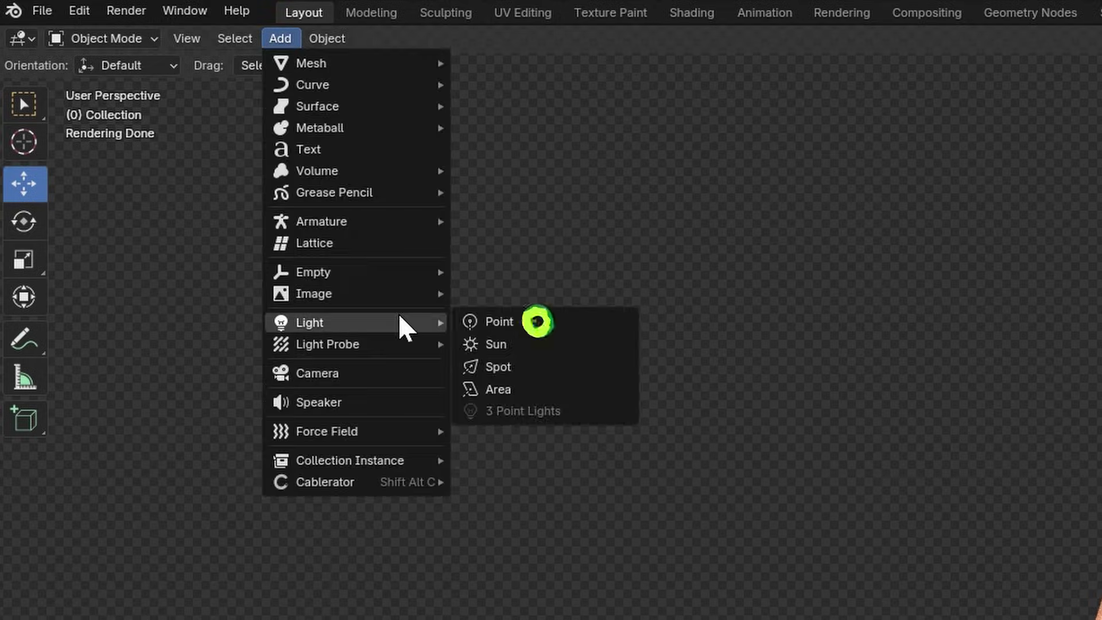
left_click(561, 321)
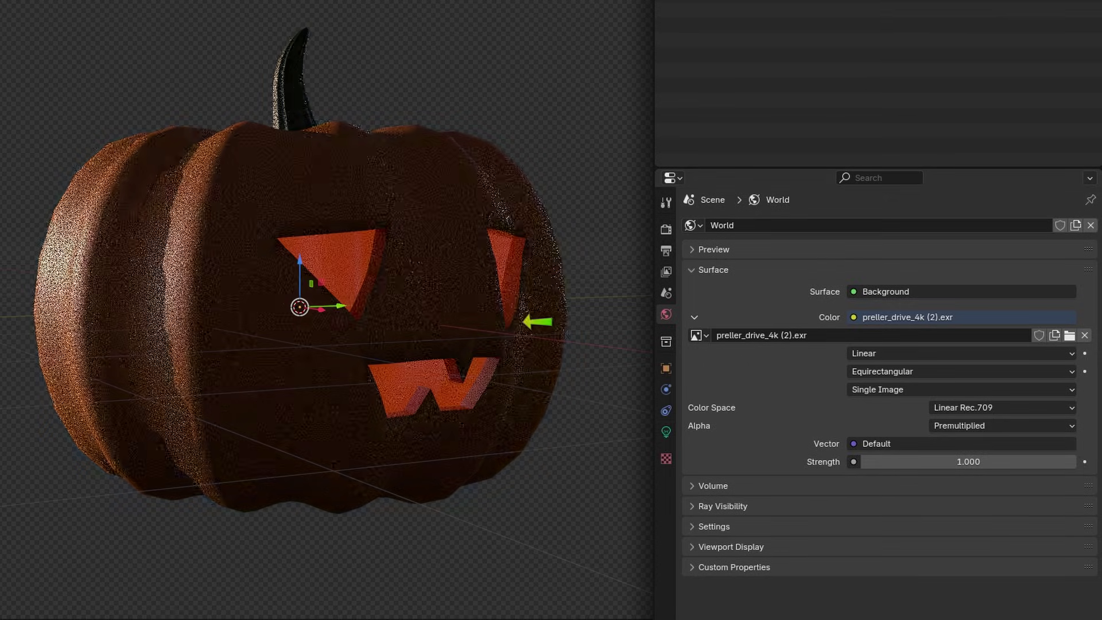
left_click(666, 431)
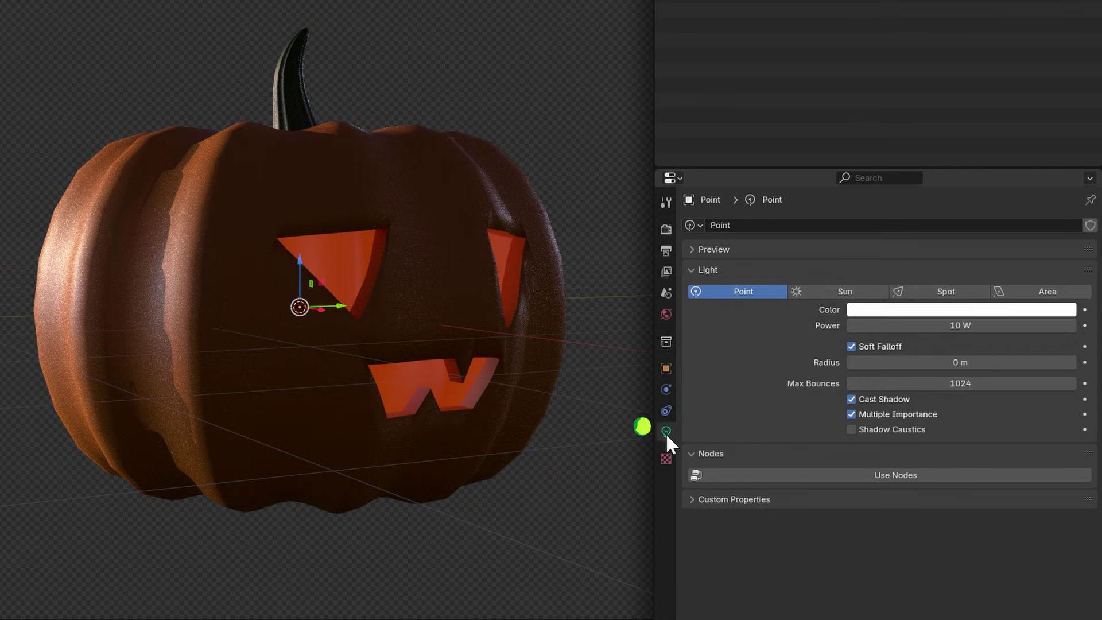
left_click(949, 310)
left_click(993, 117)
left_click_drag(953, 326, 1045, 325)
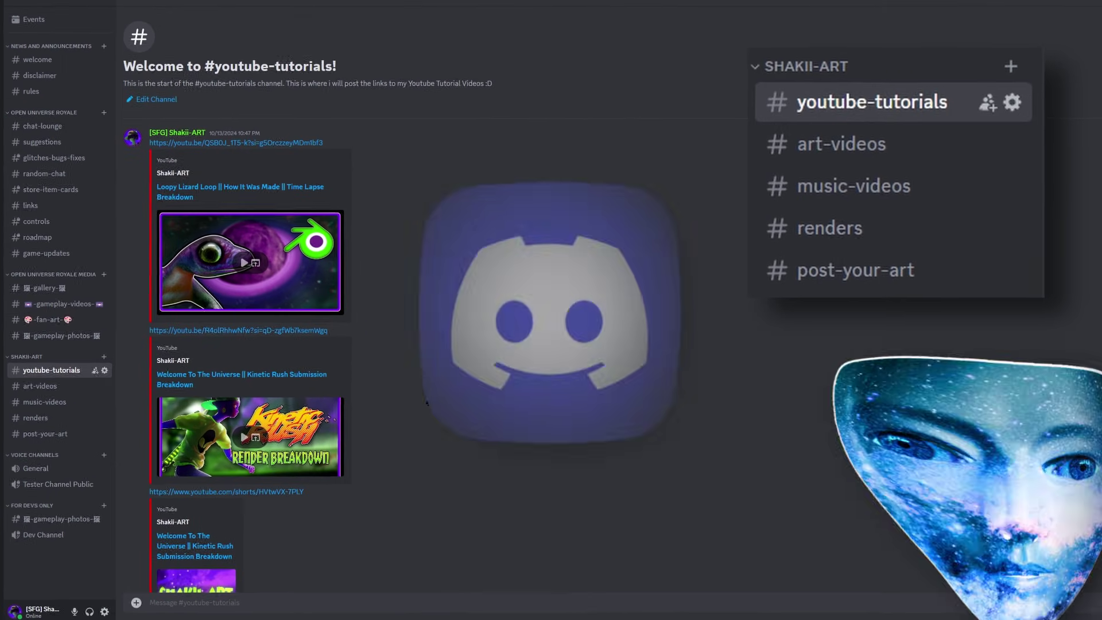
Scroll the server's channel list past #gallery and open #post-your-art
scroll(427, 403, "down", 15)
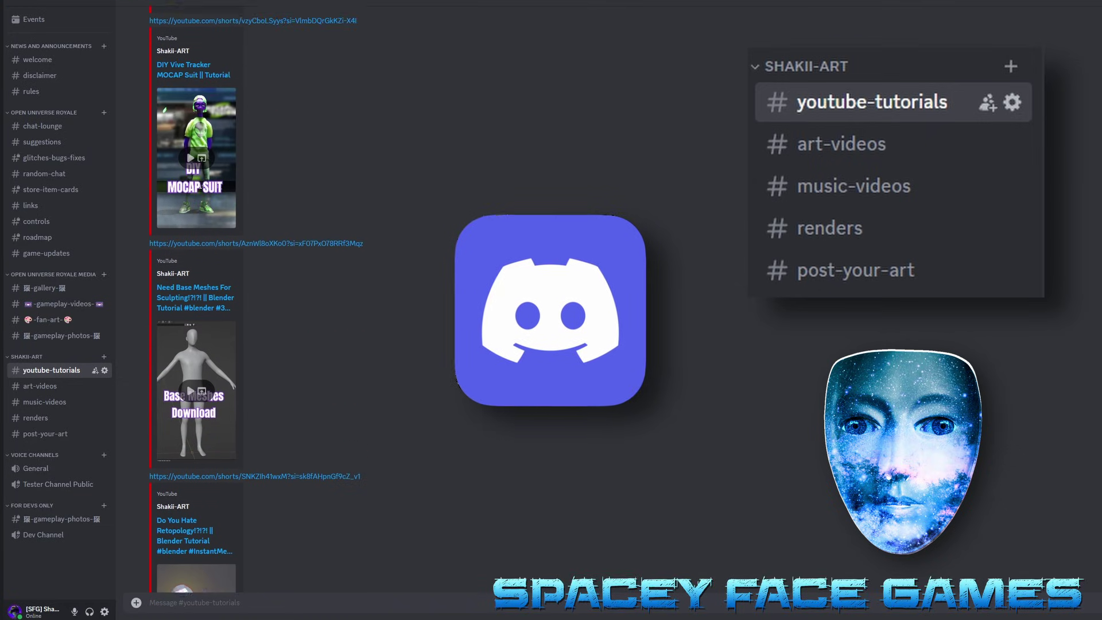
scroll(279, 310, "down", 5)
left_click(44, 287)
scroll(279, 310, "down", 5)
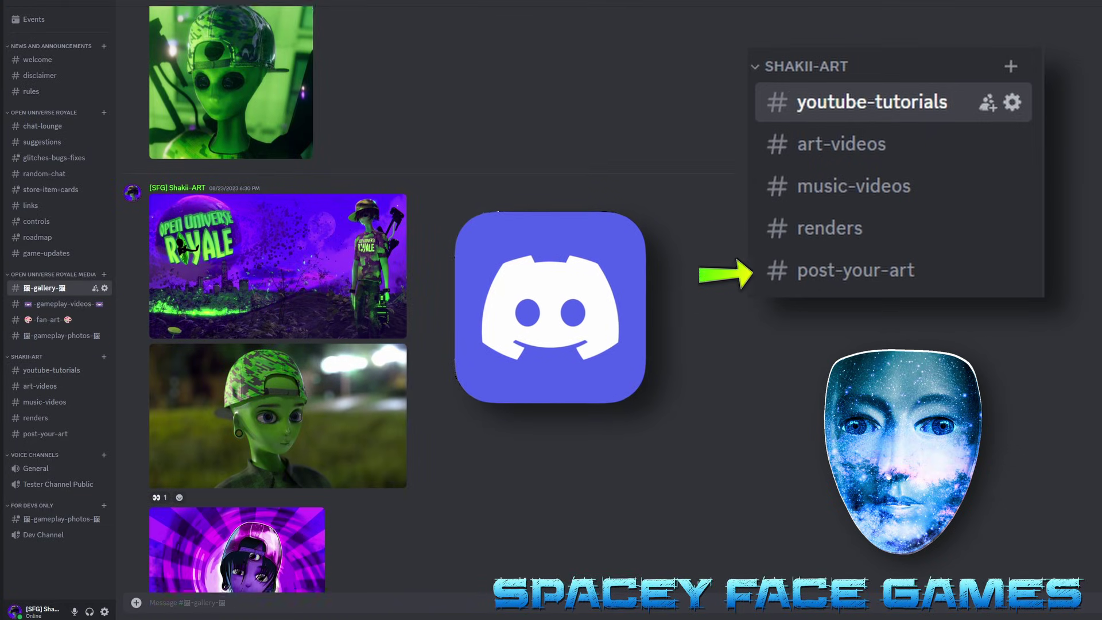
scroll(279, 310, "down", 5)
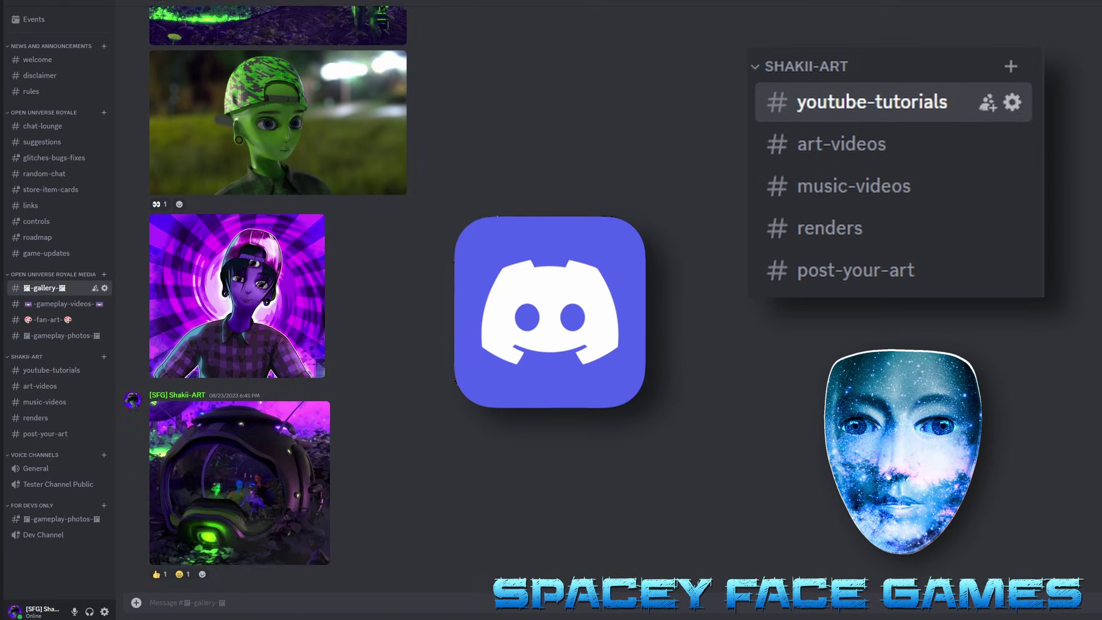
left_click(46, 435)
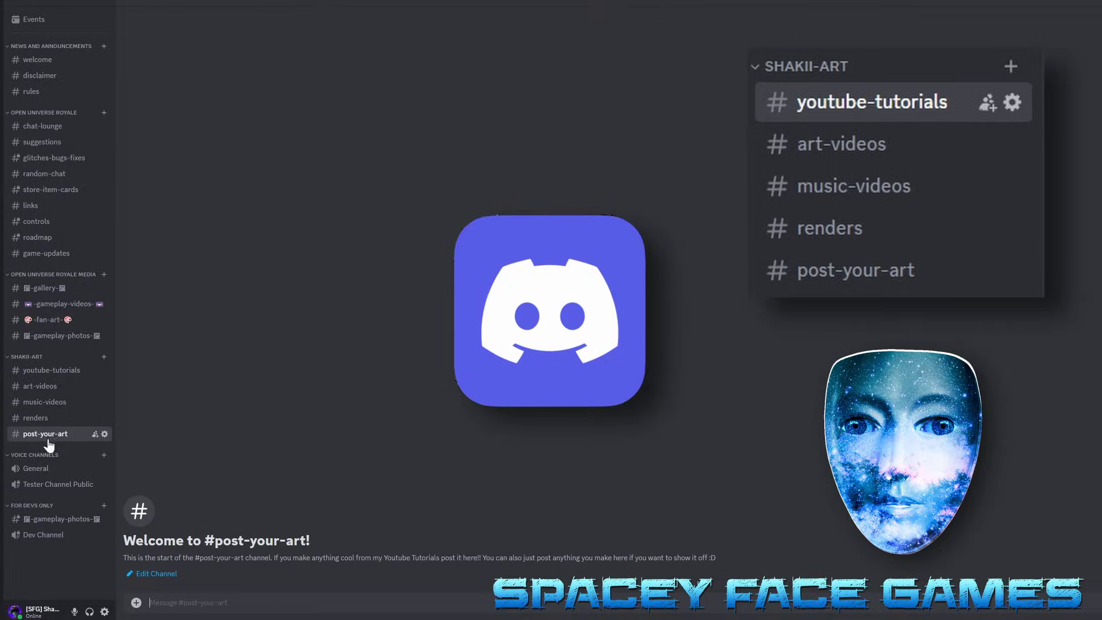